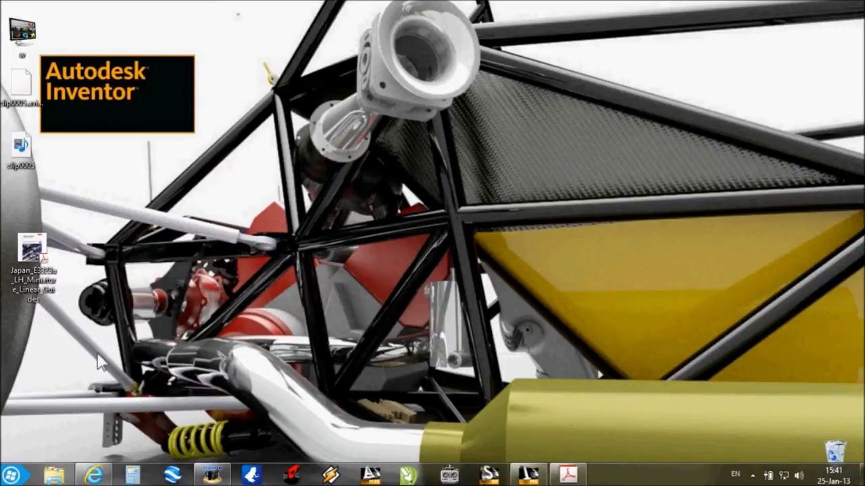
Open the Japan_E3323a NSK Miniature LH Series catalogue PDF and scroll through its pages
{"action": "double_click", "coordinate": [58, 287]}
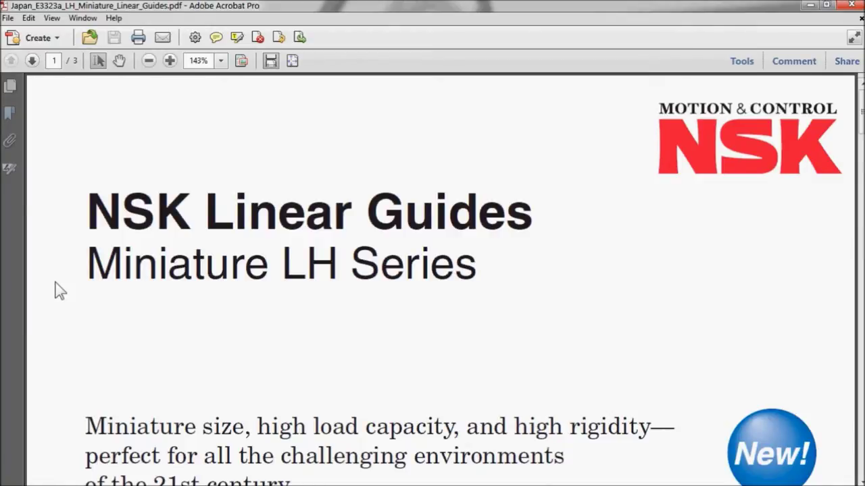
{"action": "scroll", "coordinate": [57, 290], "scroll_direction": "down", "scroll_amount": 3}
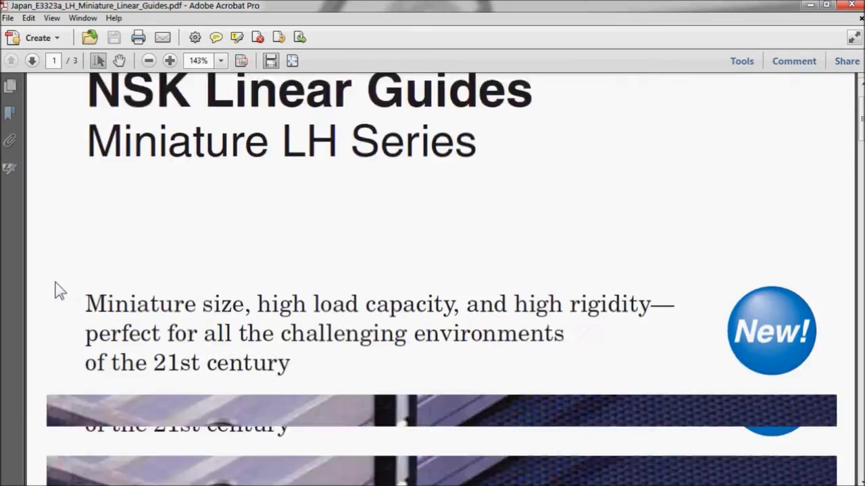
{"action": "scroll", "coordinate": [57, 290], "scroll_direction": "down", "scroll_amount": 5}
{"action": "scroll", "coordinate": [58, 290], "scroll_direction": "down", "scroll_amount": 5}
{"action": "scroll", "coordinate": [111, 305], "scroll_direction": "down", "scroll_amount": 5}
{"action": "scroll", "coordinate": [109, 297], "scroll_direction": "down", "scroll_amount": 4}
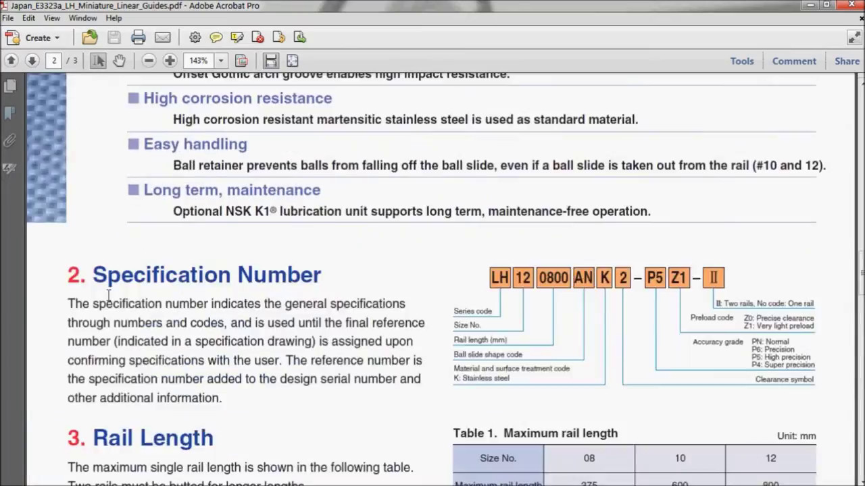
{"action": "scroll", "coordinate": [108, 297], "scroll_direction": "down", "scroll_amount": 3}
{"action": "scroll", "coordinate": [109, 298], "scroll_direction": "down", "scroll_amount": 4}
{"action": "scroll", "coordinate": [109, 298], "scroll_direction": "up", "scroll_amount": 9}
{"action": "scroll", "coordinate": [109, 297], "scroll_direction": "up", "scroll_amount": 15}
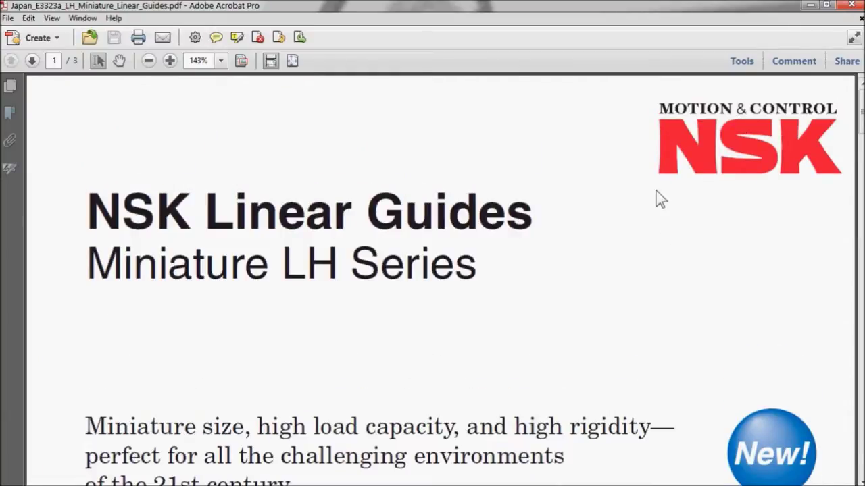
{"action": "scroll", "coordinate": [656, 193], "scroll_direction": "down", "scroll_amount": 4}
{"action": "scroll", "coordinate": [656, 189], "scroll_direction": "up", "scroll_amount": 3}
Highlight the LH and 12 codes and the Specification Number labels in the part-number diagram
{"action": "left_click_drag", "start_coordinate": [340, 205], "coordinate": [271, 207]}
{"action": "scroll", "coordinate": [276, 221], "scroll_direction": "down", "scroll_amount": 1}
{"action": "scroll", "coordinate": [277, 221], "scroll_direction": "down", "scroll_amount": 1}
{"action": "scroll", "coordinate": [277, 222], "scroll_direction": "down", "scroll_amount": 6}
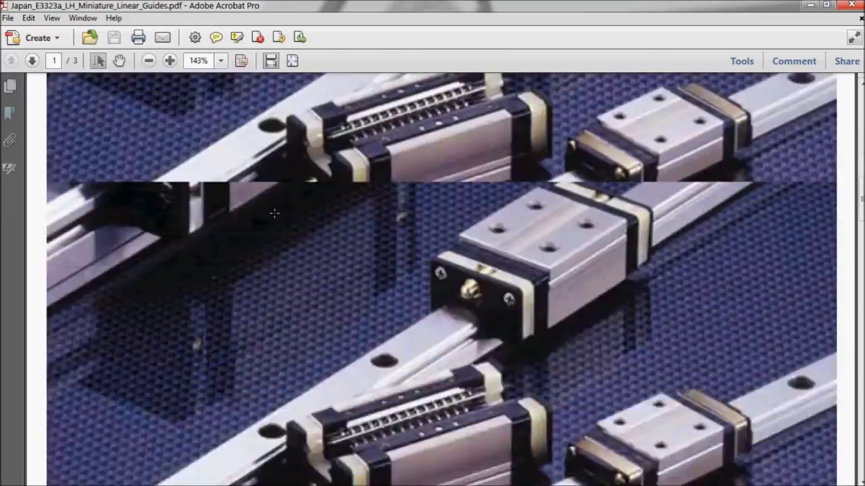
{"action": "scroll", "coordinate": [277, 222], "scroll_direction": "down", "scroll_amount": 5}
{"action": "scroll", "coordinate": [275, 212], "scroll_direction": "down", "scroll_amount": 8}
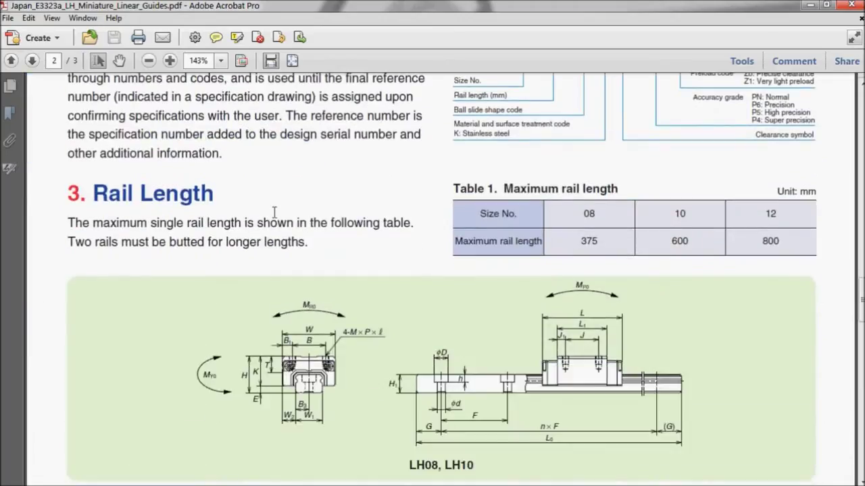
{"action": "scroll", "coordinate": [368, 211], "scroll_direction": "up", "scroll_amount": 3}
{"action": "scroll", "coordinate": [368, 211], "scroll_direction": "up", "scroll_amount": 2}
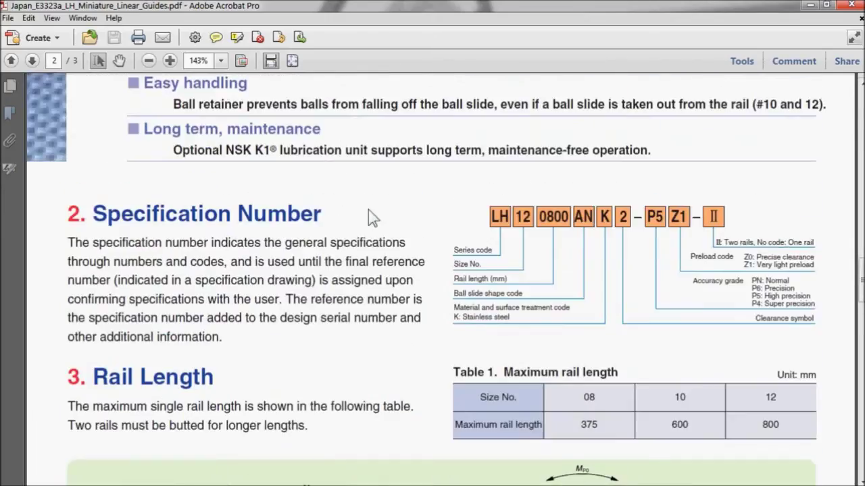
{"action": "left_click_drag", "start_coordinate": [489, 216], "coordinate": [525, 220]}
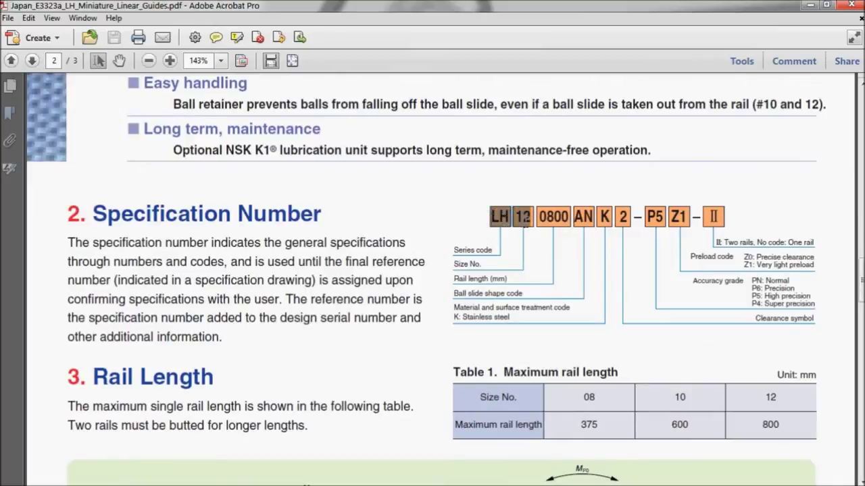
{"action": "left_click", "coordinate": [553, 217]}
{"action": "left_click_drag", "start_coordinate": [511, 277], "coordinate": [551, 223]}
Scroll to page 3's LH12 dimension table and highlight the W2, B3 and W1 labels
{"action": "left_click", "coordinate": [550, 224]}
{"action": "scroll", "coordinate": [455, 240], "scroll_direction": "down", "scroll_amount": 5}
{"action": "scroll", "coordinate": [456, 239], "scroll_direction": "down", "scroll_amount": 5}
{"action": "scroll", "coordinate": [455, 240], "scroll_direction": "down", "scroll_amount": 5}
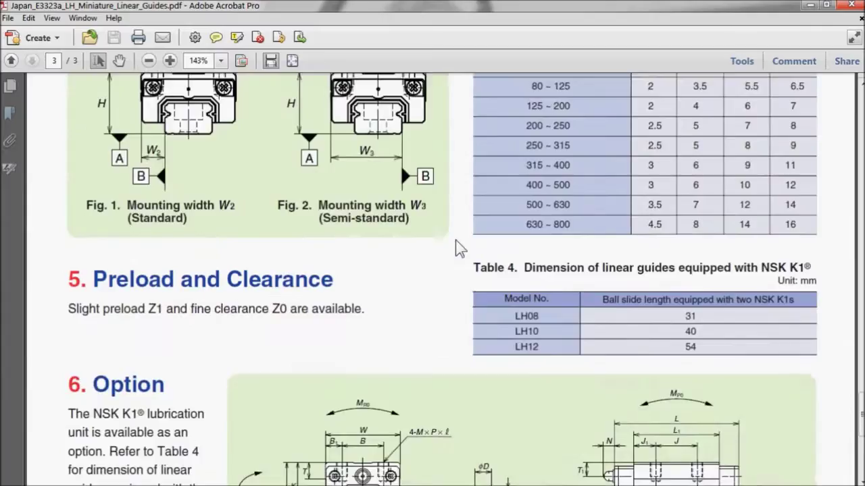
{"action": "scroll", "coordinate": [456, 243], "scroll_direction": "down", "scroll_amount": 5}
{"action": "scroll", "coordinate": [455, 243], "scroll_direction": "down", "scroll_amount": 4}
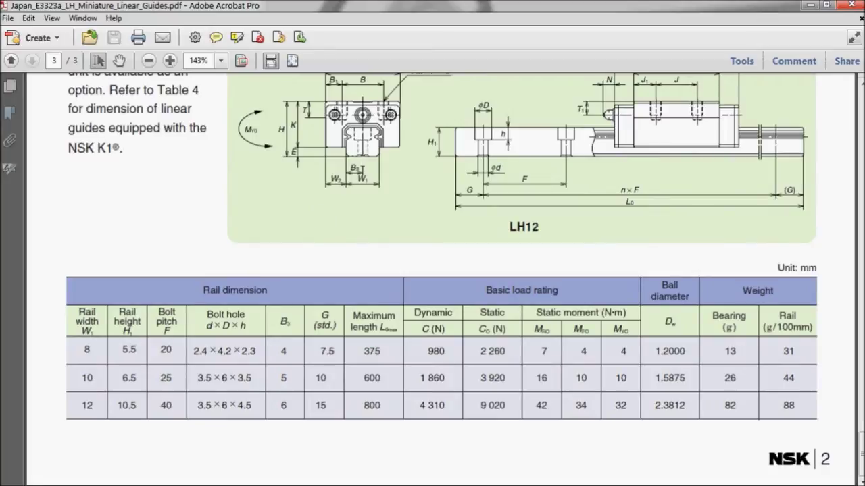
{"action": "left_click_drag", "start_coordinate": [362, 168], "coordinate": [376, 160]}
{"action": "left_click", "coordinate": [392, 178]}
Scroll back to the catalogue's title page and minimize Acrobat Pro
{"action": "scroll", "coordinate": [371, 206], "scroll_direction": "up", "scroll_amount": 3}
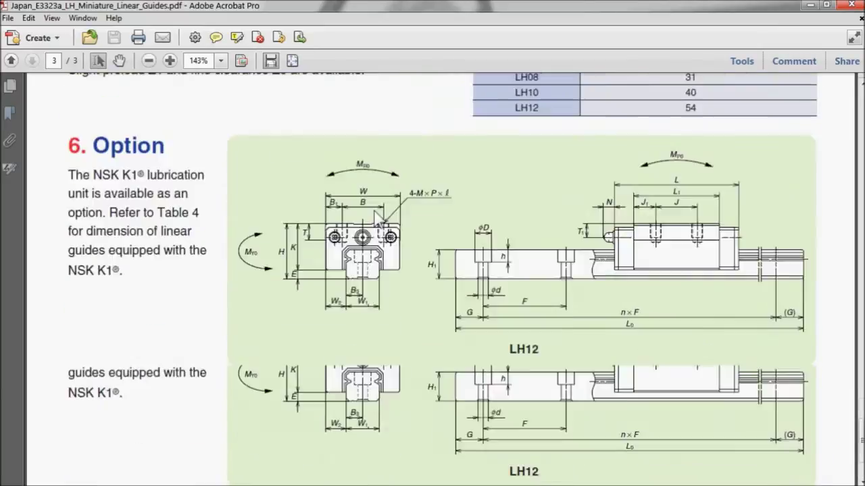
{"action": "scroll", "coordinate": [376, 215], "scroll_direction": "up", "scroll_amount": 5}
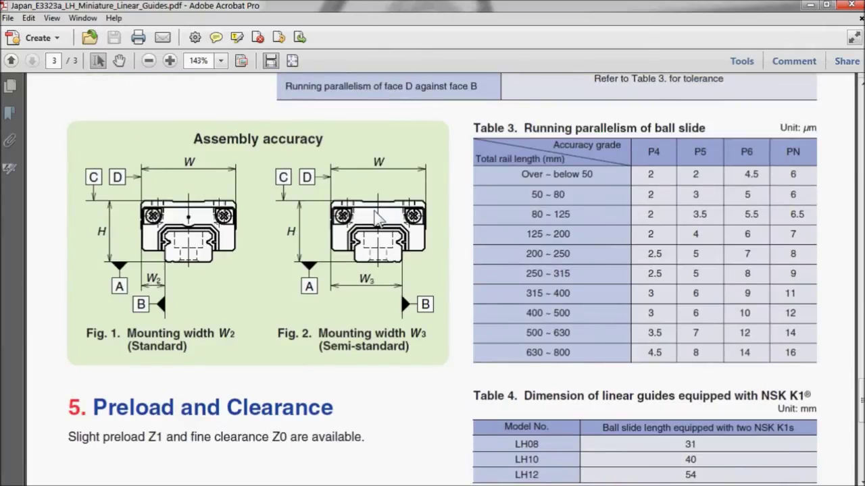
{"action": "scroll", "coordinate": [376, 216], "scroll_direction": "up", "scroll_amount": 4}
{"action": "scroll", "coordinate": [375, 210], "scroll_direction": "up", "scroll_amount": 5}
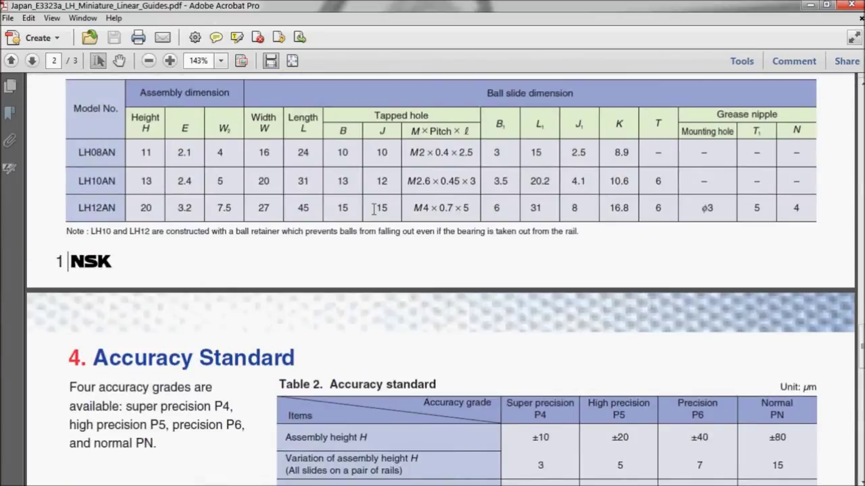
{"action": "scroll", "coordinate": [375, 209], "scroll_direction": "up", "scroll_amount": 5}
{"action": "scroll", "coordinate": [373, 209], "scroll_direction": "up", "scroll_amount": 5}
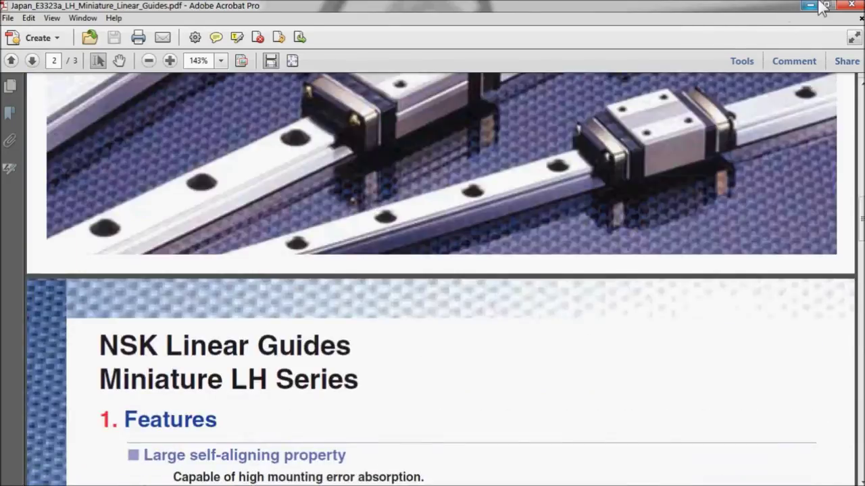
{"action": "left_click", "coordinate": [814, 5]}
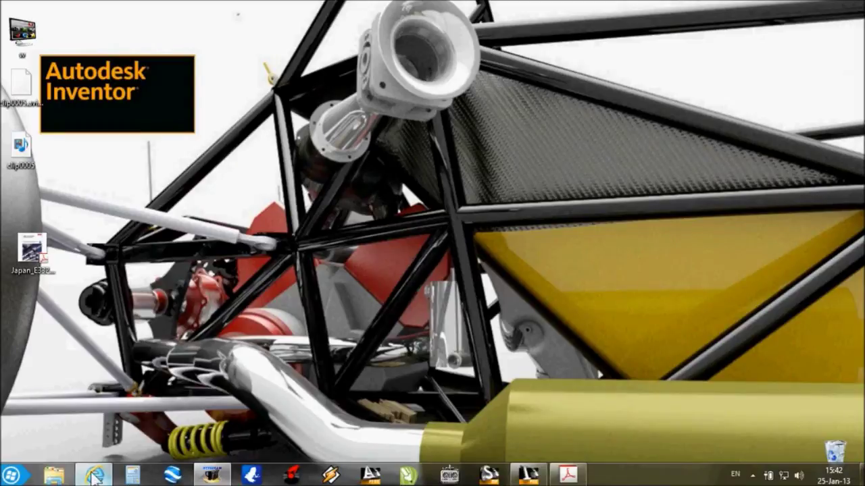
Bring up Facebook, close the chat window and open the Mastering Autodesk Inventor 2012 group
{"action": "left_click", "coordinate": [97, 474]}
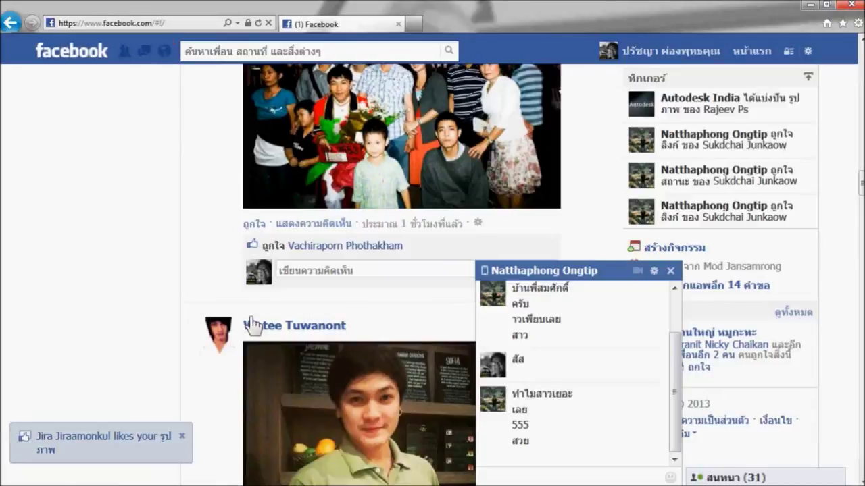
{"action": "scroll", "coordinate": [672, 277], "scroll_direction": "up", "scroll_amount": 3}
{"action": "left_click", "coordinate": [672, 272]}
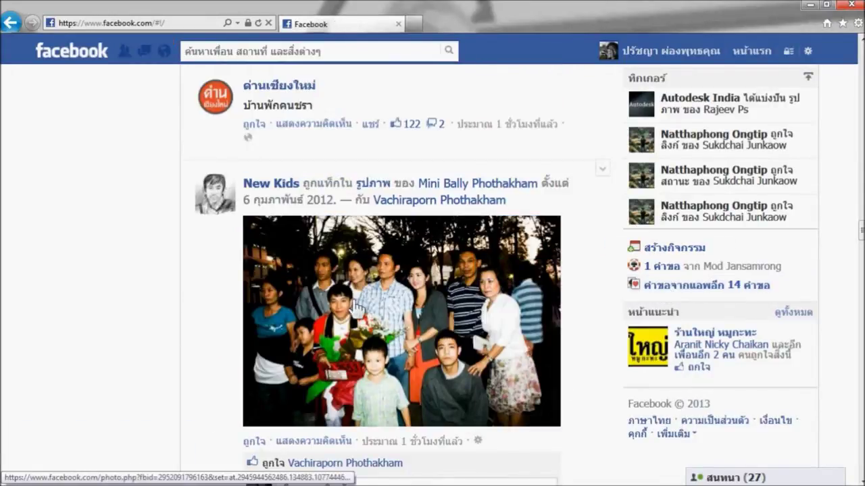
{"action": "scroll", "coordinate": [213, 320], "scroll_direction": "down", "scroll_amount": 5}
{"action": "scroll", "coordinate": [212, 320], "scroll_direction": "up", "scroll_amount": 5}
{"action": "scroll", "coordinate": [213, 321], "scroll_direction": "up", "scroll_amount": 5}
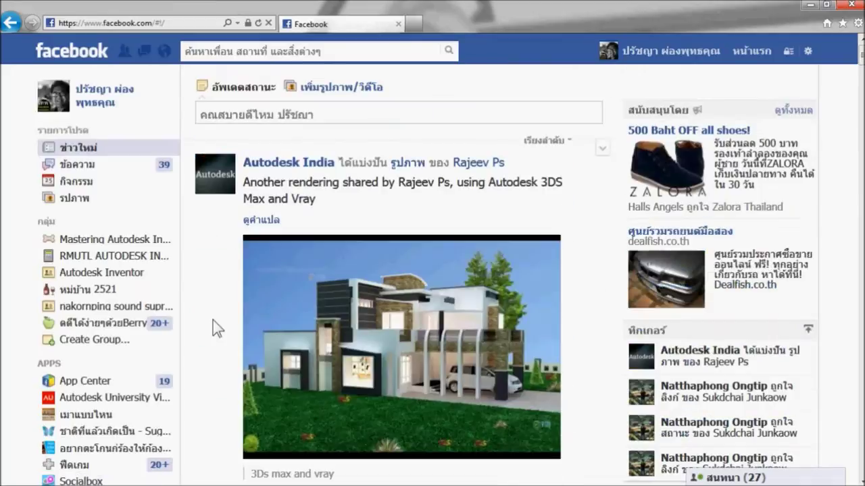
{"action": "left_click", "coordinate": [155, 242]}
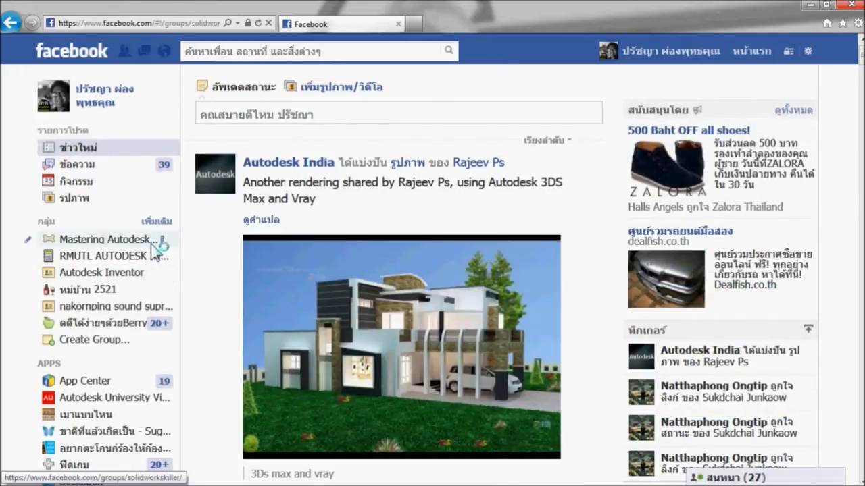
Scroll down to the Download post and expand its earlier comments
{"action": "scroll", "coordinate": [342, 282], "scroll_direction": "down", "scroll_amount": 5}
{"action": "scroll", "coordinate": [342, 282], "scroll_direction": "down", "scroll_amount": 5}
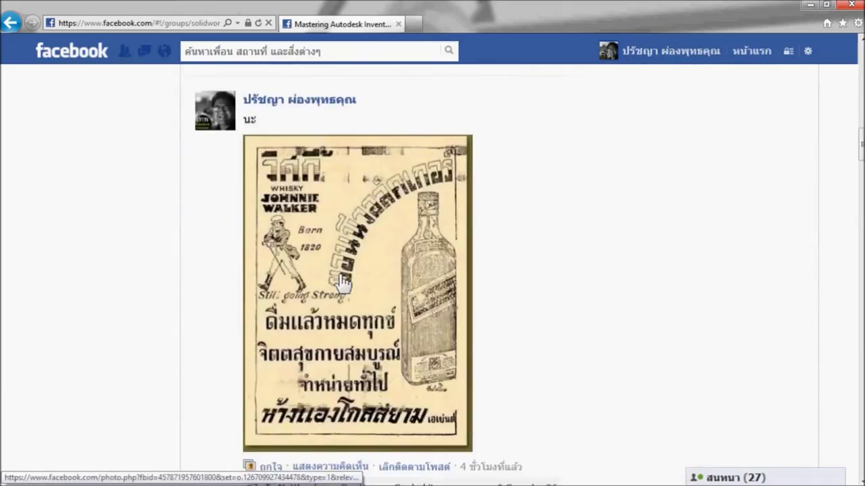
{"action": "scroll", "coordinate": [245, 314], "scroll_direction": "down", "scroll_amount": 4}
{"action": "scroll", "coordinate": [222, 332], "scroll_direction": "down", "scroll_amount": 5}
{"action": "scroll", "coordinate": [219, 331], "scroll_direction": "down", "scroll_amount": 3}
{"action": "scroll", "coordinate": [219, 331], "scroll_direction": "down", "scroll_amount": 4}
{"action": "scroll", "coordinate": [219, 332], "scroll_direction": "down", "scroll_amount": 5}
{"action": "scroll", "coordinate": [219, 324], "scroll_direction": "down", "scroll_amount": 4}
{"action": "scroll", "coordinate": [219, 323], "scroll_direction": "down", "scroll_amount": 5}
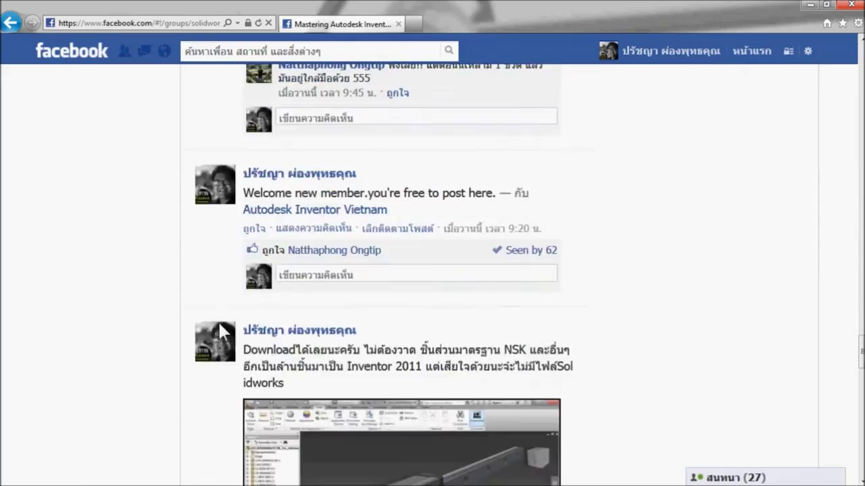
{"action": "scroll", "coordinate": [219, 323], "scroll_direction": "down", "scroll_amount": 4}
{"action": "scroll", "coordinate": [219, 323], "scroll_direction": "down", "scroll_amount": 5}
{"action": "scroll", "coordinate": [219, 324], "scroll_direction": "up", "scroll_amount": 4}
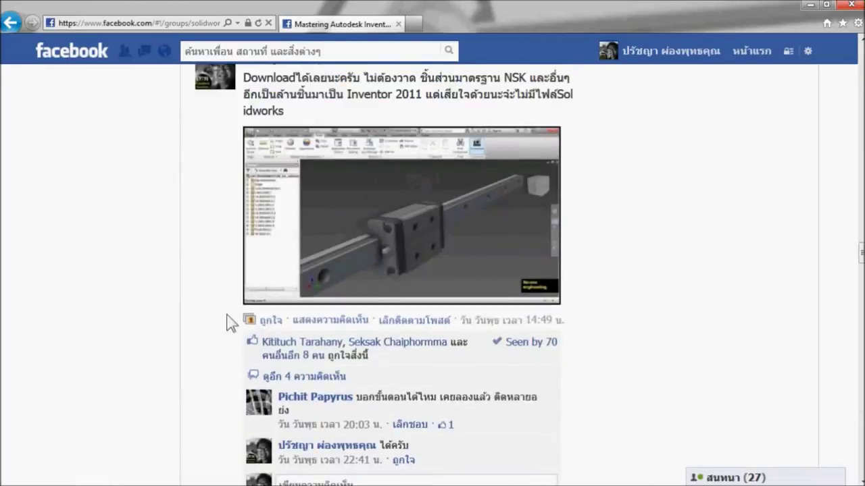
{"action": "left_click", "coordinate": [306, 381]}
Open the Download 3D CAD models link in a new partcommunity.com window
{"action": "scroll", "coordinate": [299, 351], "scroll_direction": "down", "scroll_amount": 2}
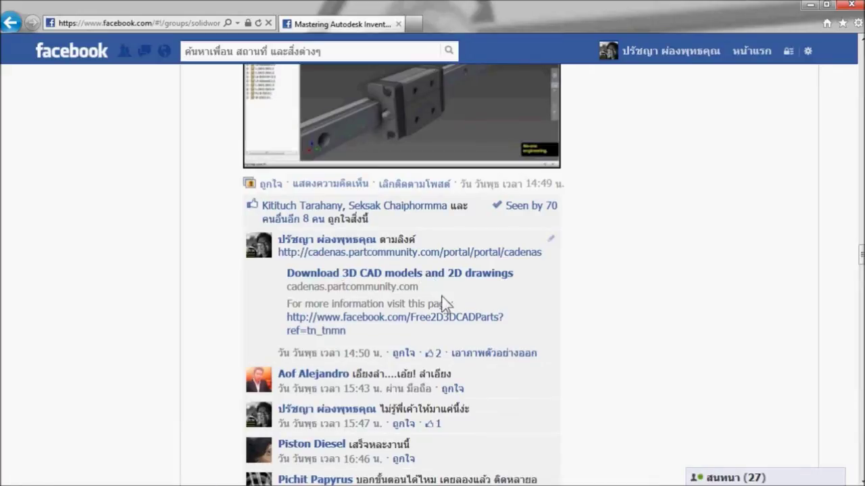
{"action": "right_click", "coordinate": [462, 275]}
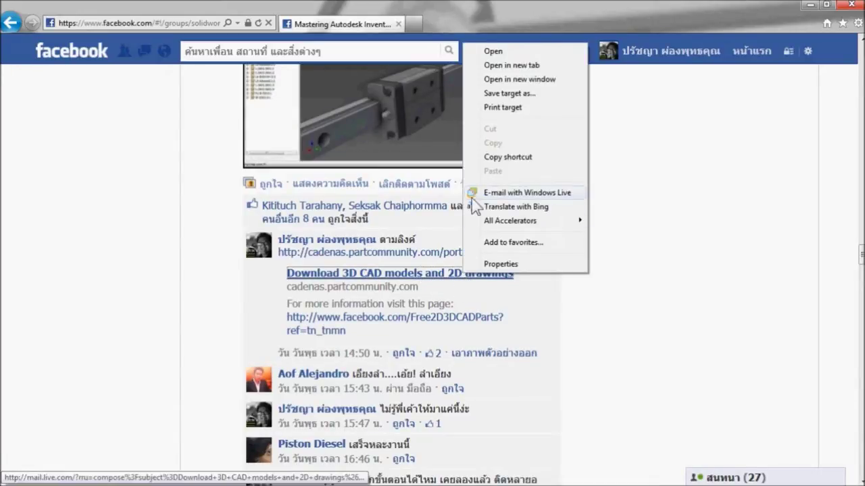
{"action": "left_click", "coordinate": [552, 77]}
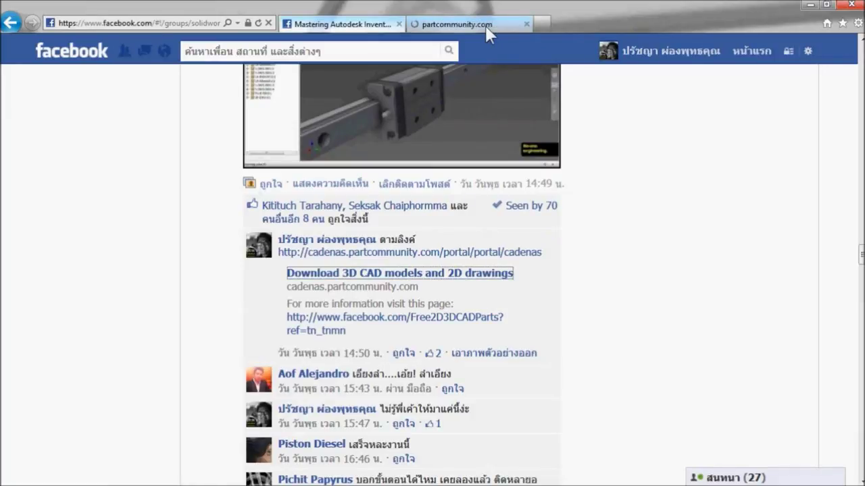
Log in to PARTcommunity with the saved username and open the all-catalogs list
{"action": "left_click", "coordinate": [488, 33]}
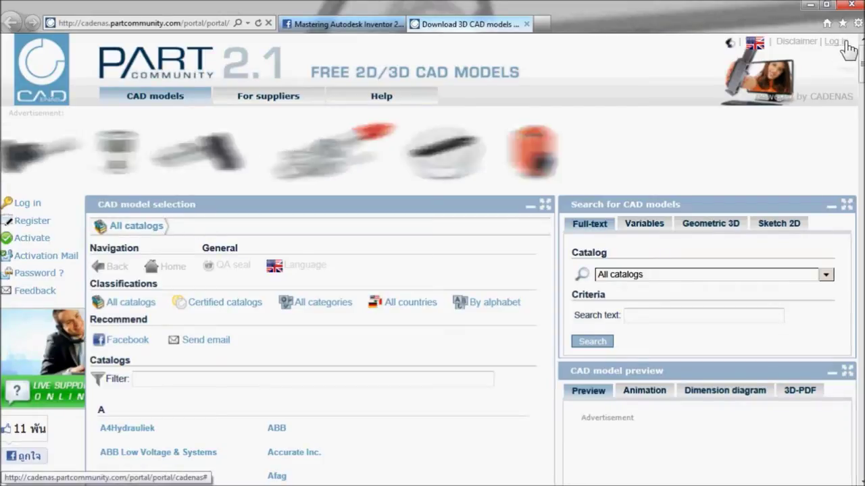
{"action": "left_click", "coordinate": [836, 42]}
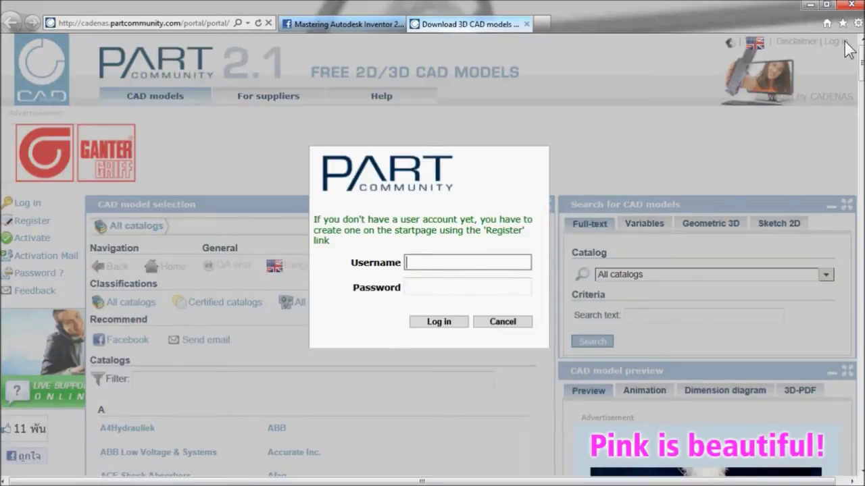
{"action": "type", "text": "thop"}
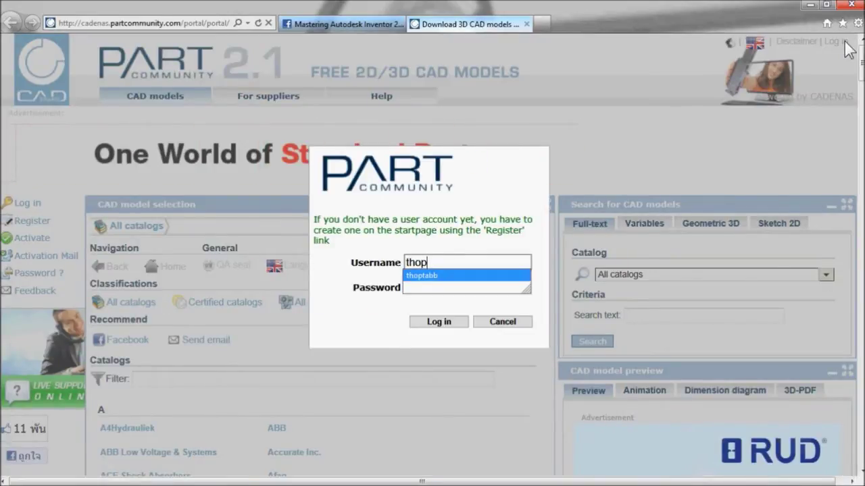
{"action": "key", "text": "Down"}
{"action": "key", "text": "Return"}
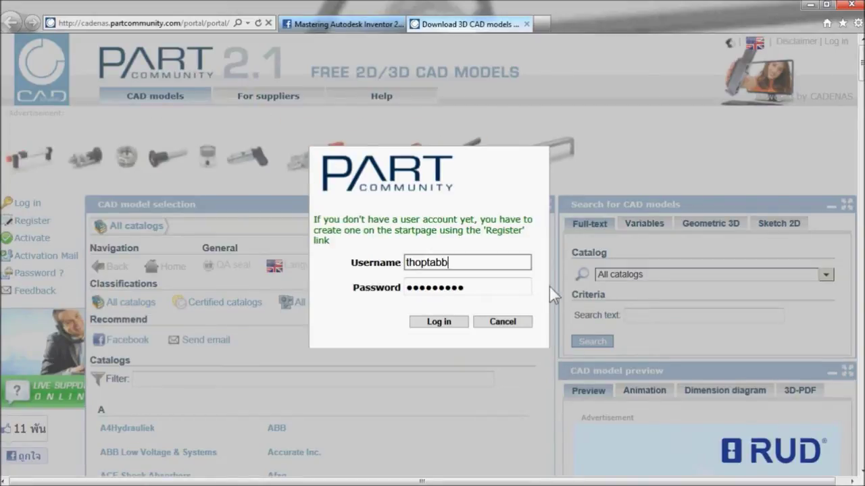
{"action": "left_click", "coordinate": [439, 321]}
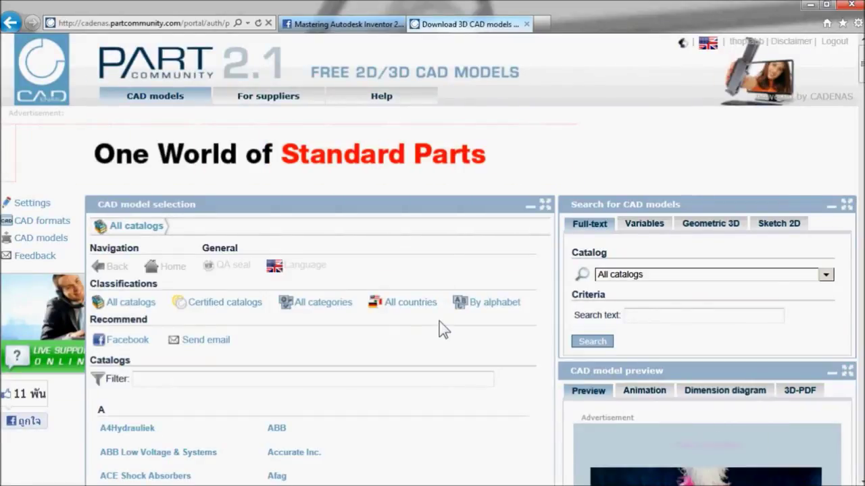
{"action": "left_click", "coordinate": [331, 308]}
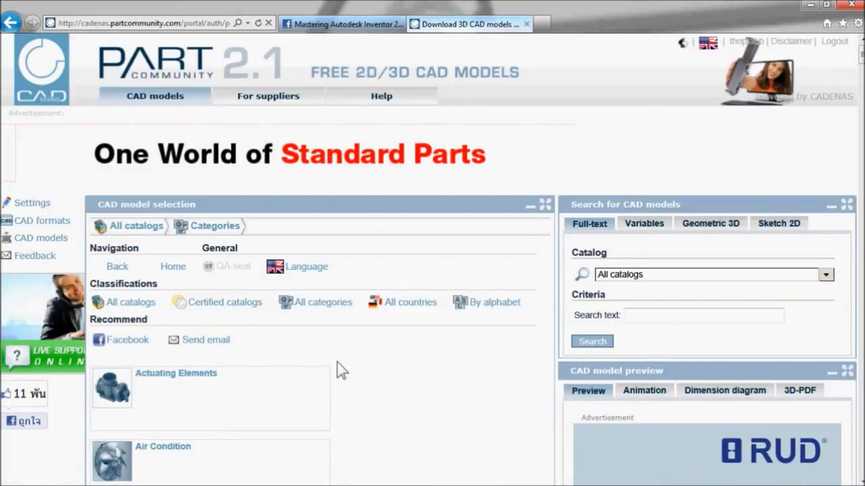
Glance at the NSK catalogue PDF in Acrobat, then minimize it again
{"action": "scroll", "coordinate": [337, 362], "scroll_direction": "down", "scroll_amount": 2}
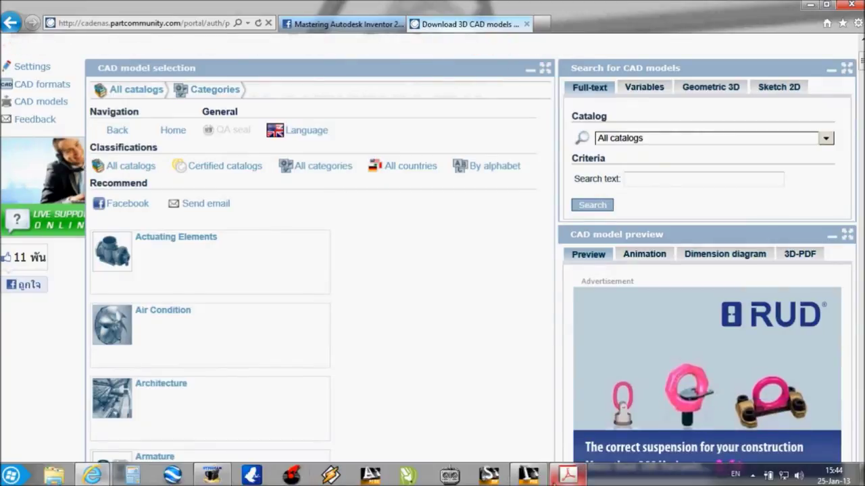
{"action": "left_click", "coordinate": [555, 477]}
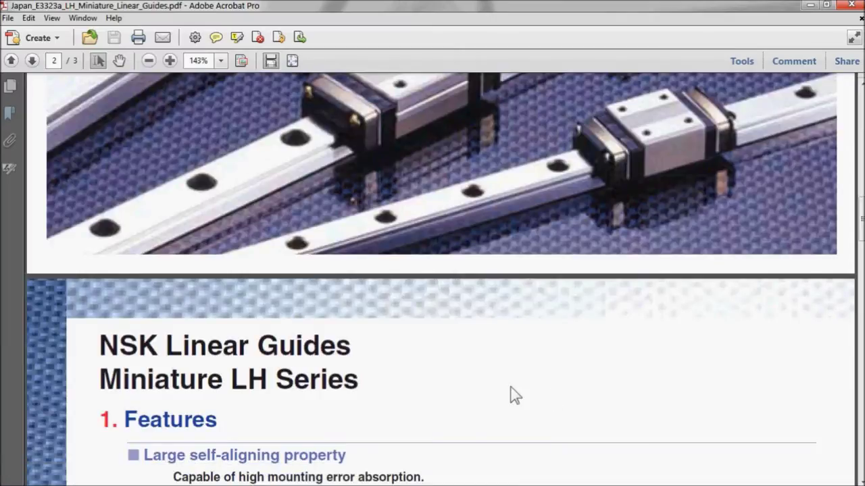
{"action": "left_click", "coordinate": [810, 6]}
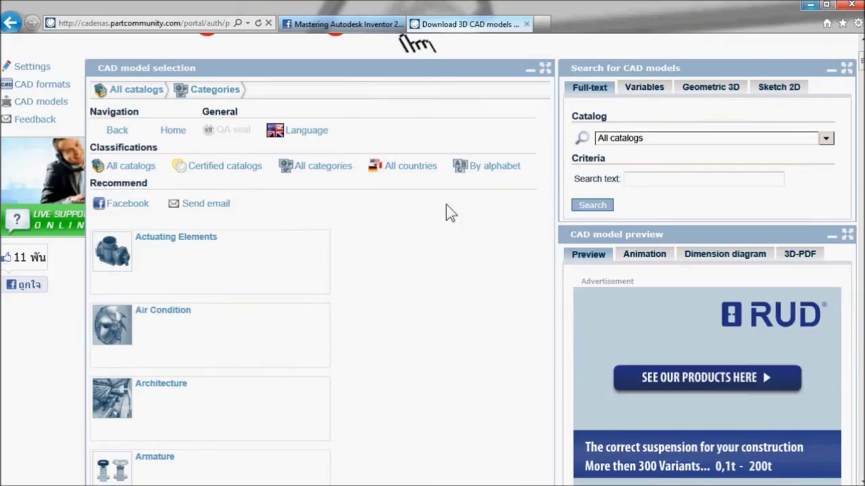
Scroll down the Categories list until Linear Technology is visible
{"action": "scroll", "coordinate": [413, 283], "scroll_direction": "down", "scroll_amount": 2}
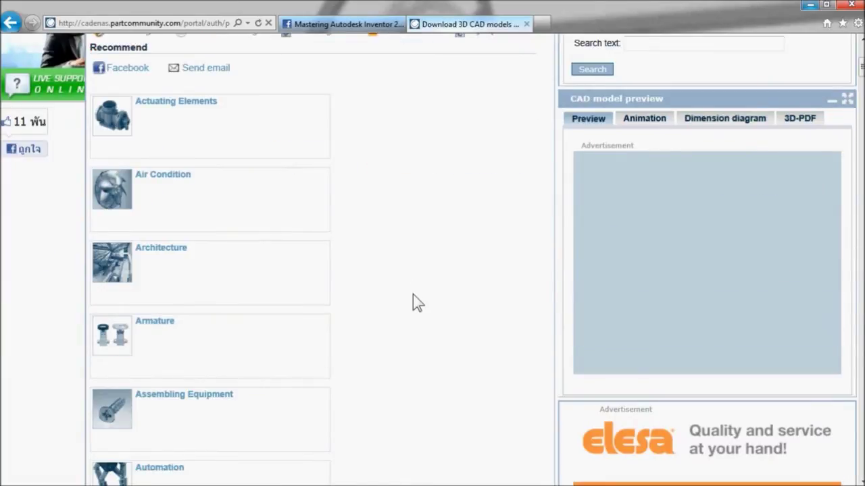
{"action": "scroll", "coordinate": [404, 296], "scroll_direction": "down", "scroll_amount": 2}
{"action": "scroll", "coordinate": [395, 298], "scroll_direction": "down", "scroll_amount": 2}
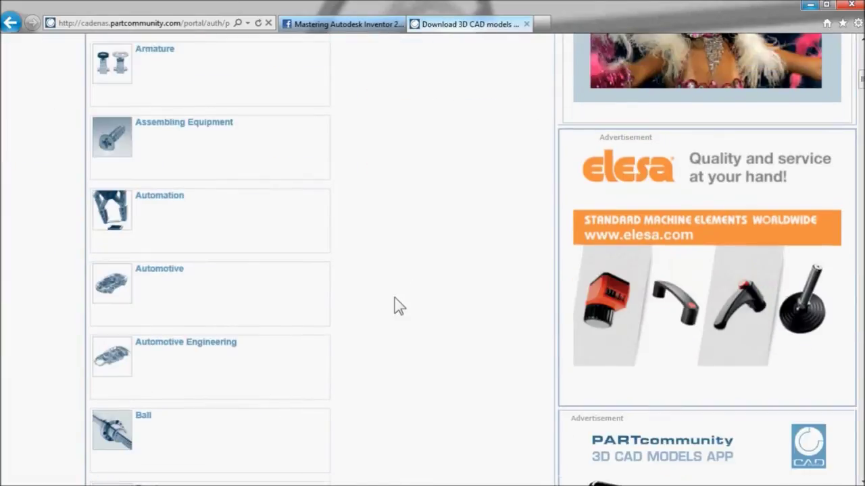
{"action": "scroll", "coordinate": [352, 324], "scroll_direction": "down", "scroll_amount": 2}
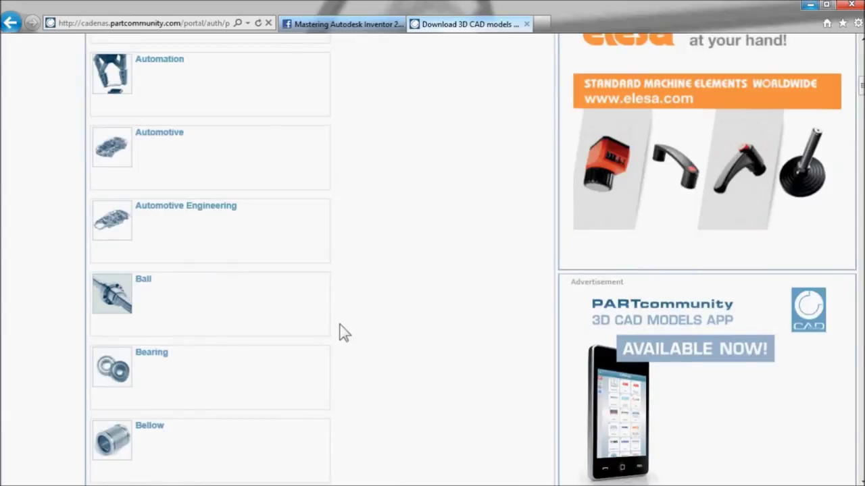
{"action": "scroll", "coordinate": [343, 331], "scroll_direction": "down", "scroll_amount": 2}
{"action": "scroll", "coordinate": [347, 345], "scroll_direction": "down", "scroll_amount": 2}
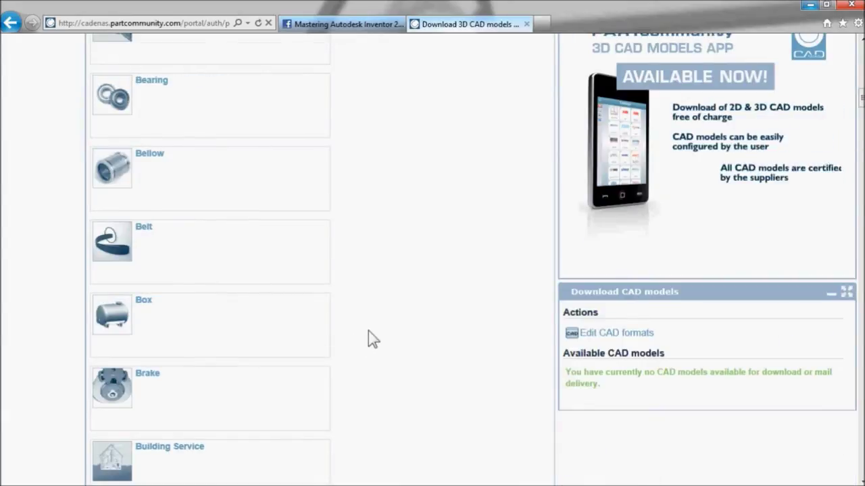
{"action": "scroll", "coordinate": [370, 338], "scroll_direction": "down", "scroll_amount": 2}
{"action": "scroll", "coordinate": [368, 331], "scroll_direction": "down", "scroll_amount": 2}
{"action": "scroll", "coordinate": [368, 331], "scroll_direction": "down", "scroll_amount": 2}
{"action": "scroll", "coordinate": [368, 331], "scroll_direction": "down", "scroll_amount": 4}
{"action": "scroll", "coordinate": [368, 331], "scroll_direction": "down", "scroll_amount": 4}
{"action": "scroll", "coordinate": [368, 331], "scroll_direction": "down", "scroll_amount": 2}
{"action": "scroll", "coordinate": [368, 331], "scroll_direction": "down", "scroll_amount": 2}
{"action": "scroll", "coordinate": [368, 331], "scroll_direction": "down", "scroll_amount": 4}
{"action": "scroll", "coordinate": [368, 331], "scroll_direction": "down", "scroll_amount": 4}
{"action": "scroll", "coordinate": [368, 331], "scroll_direction": "down", "scroll_amount": 4}
{"action": "scroll", "coordinate": [368, 331], "scroll_direction": "down", "scroll_amount": 2}
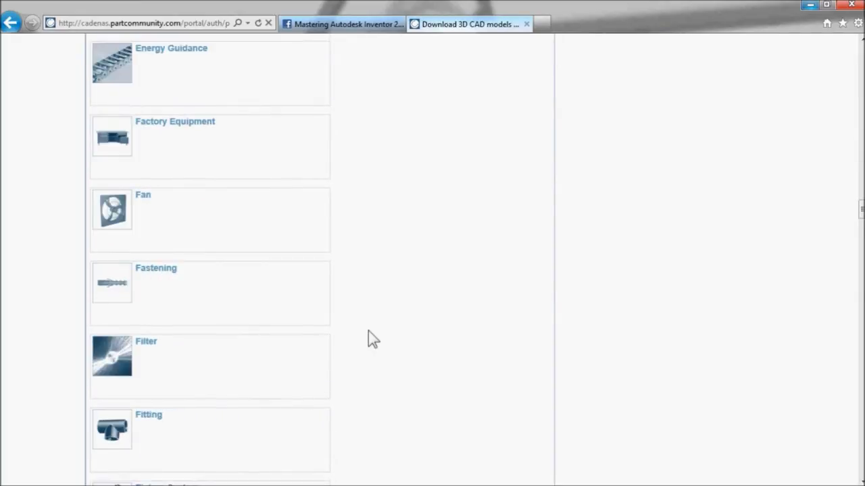
{"action": "scroll", "coordinate": [368, 331], "scroll_direction": "down", "scroll_amount": 2}
{"action": "scroll", "coordinate": [368, 331], "scroll_direction": "down", "scroll_amount": 5}
{"action": "scroll", "coordinate": [368, 330], "scroll_direction": "down", "scroll_amount": 5}
{"action": "scroll", "coordinate": [368, 330], "scroll_direction": "down", "scroll_amount": 2}
{"action": "scroll", "coordinate": [368, 330], "scroll_direction": "down", "scroll_amount": 5}
{"action": "scroll", "coordinate": [368, 330], "scroll_direction": "down", "scroll_amount": 3}
{"action": "scroll", "coordinate": [368, 330], "scroll_direction": "up", "scroll_amount": 8}
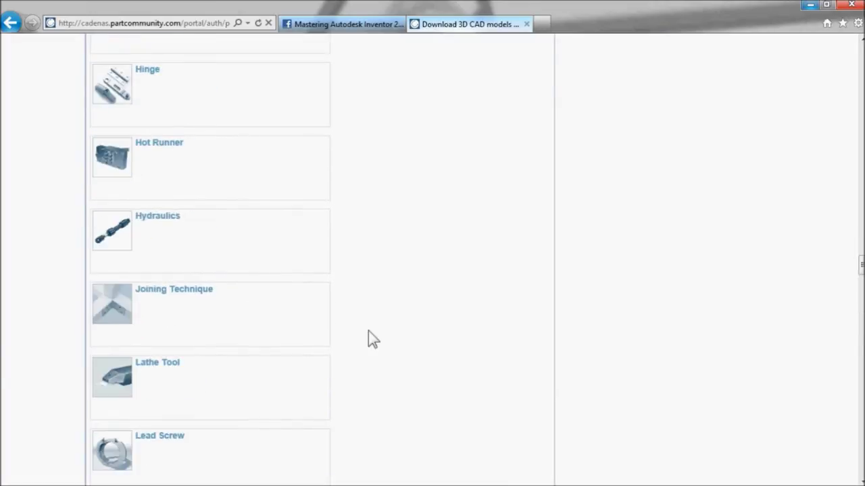
{"action": "scroll", "coordinate": [368, 330], "scroll_direction": "down", "scroll_amount": 2}
{"action": "scroll", "coordinate": [361, 331], "scroll_direction": "down", "scroll_amount": 2}
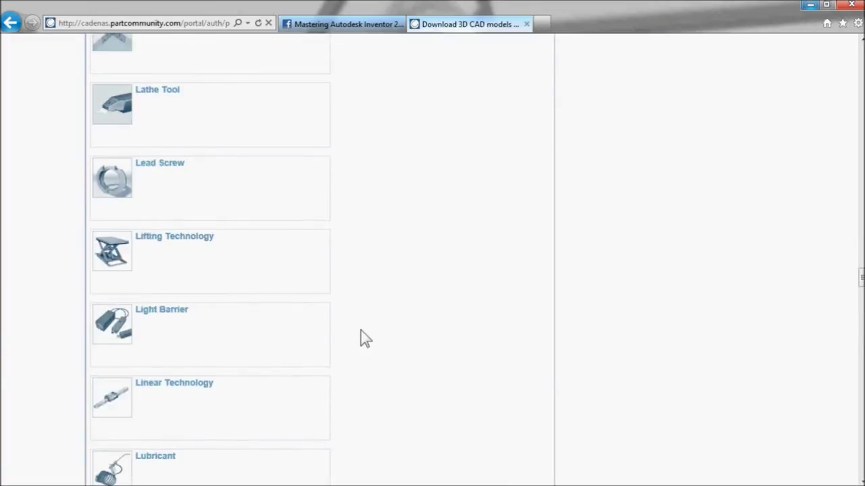
{"action": "scroll", "coordinate": [361, 331], "scroll_direction": "down", "scroll_amount": 2}
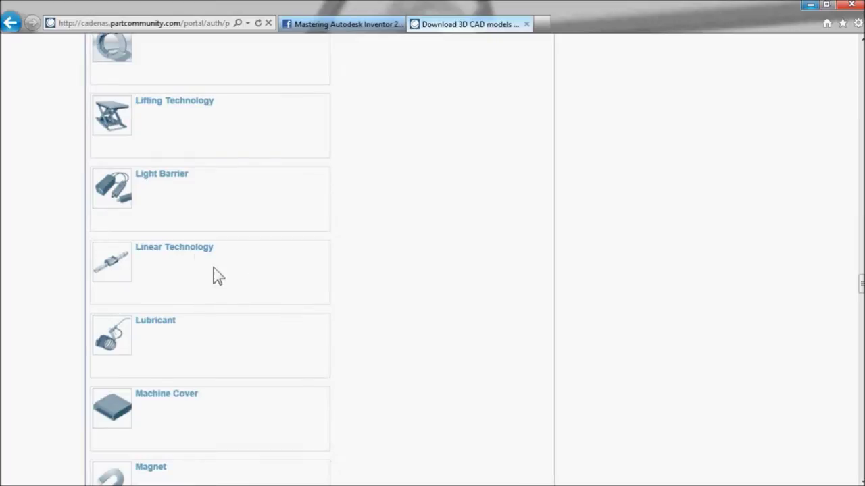
Open the Linear Technology category, then the NSK (US) catalogue
{"action": "left_click", "coordinate": [160, 253]}
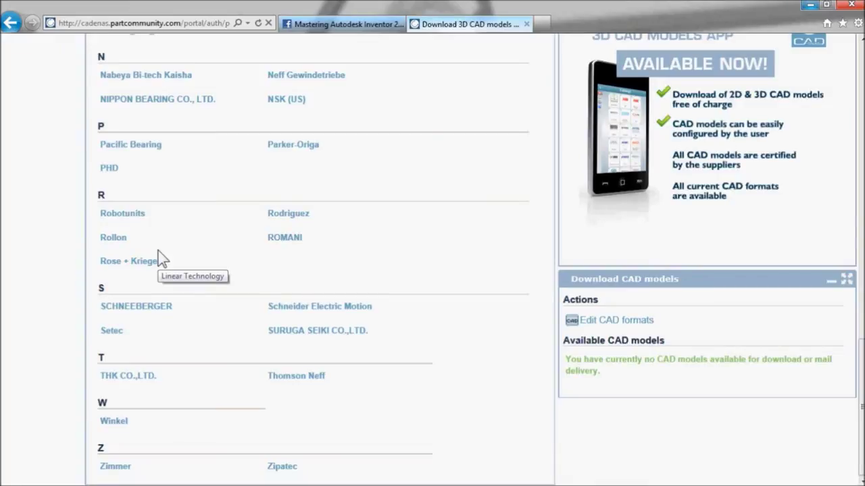
{"action": "scroll", "coordinate": [293, 110], "scroll_direction": "up", "scroll_amount": 4}
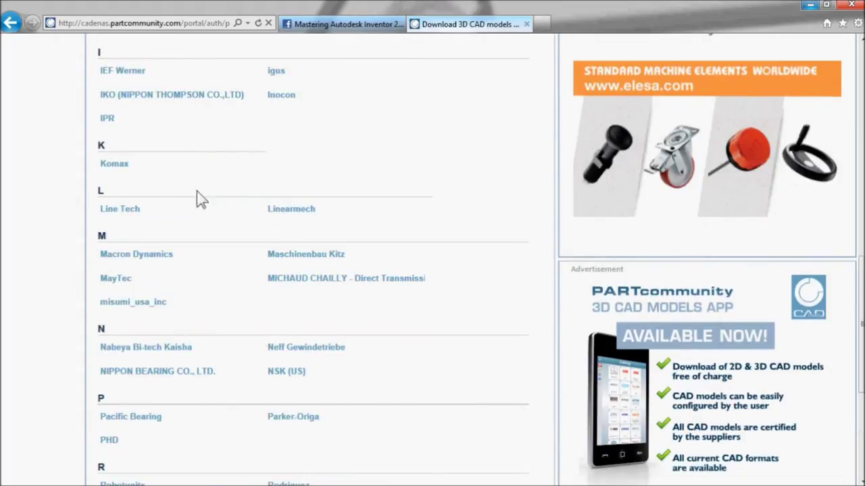
{"action": "left_click", "coordinate": [282, 379]}
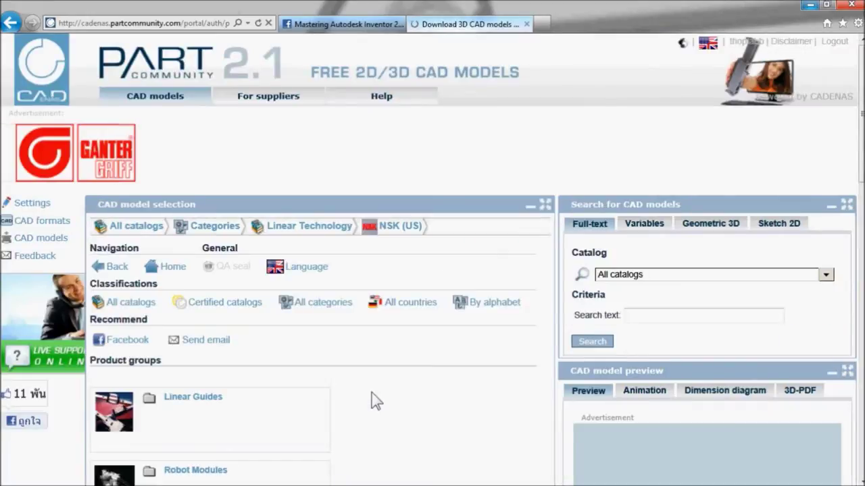
{"action": "scroll", "coordinate": [373, 395], "scroll_direction": "down", "scroll_amount": 1}
{"action": "scroll", "coordinate": [372, 399], "scroll_direction": "down", "scroll_amount": 1}
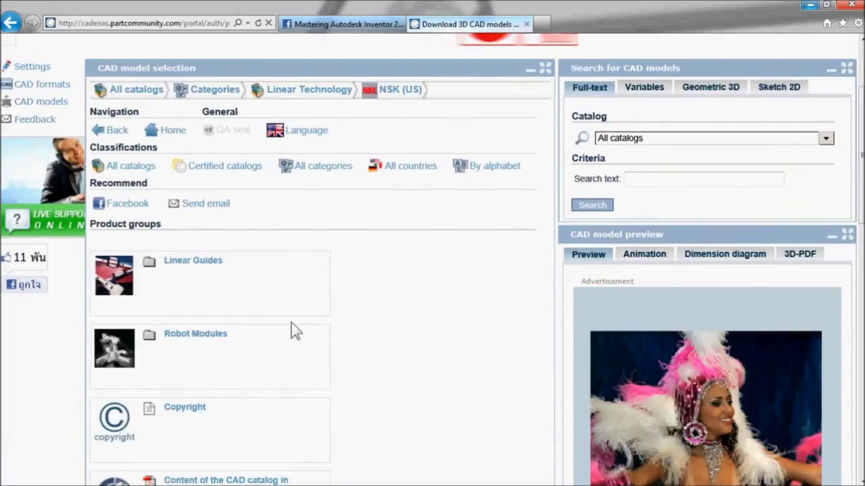
Drill into Linear Guides > LH Series > Slider type AN > LH Non-Interchangeable models table
{"action": "left_click", "coordinate": [225, 268]}
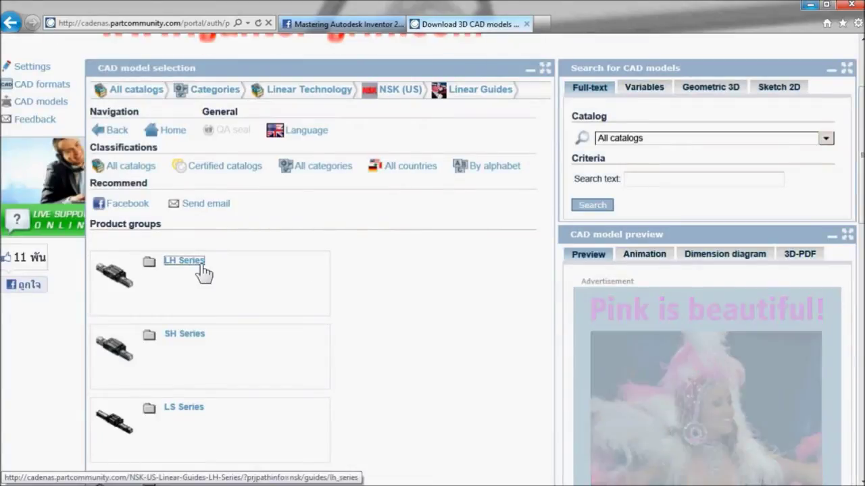
{"action": "left_click", "coordinate": [200, 263]}
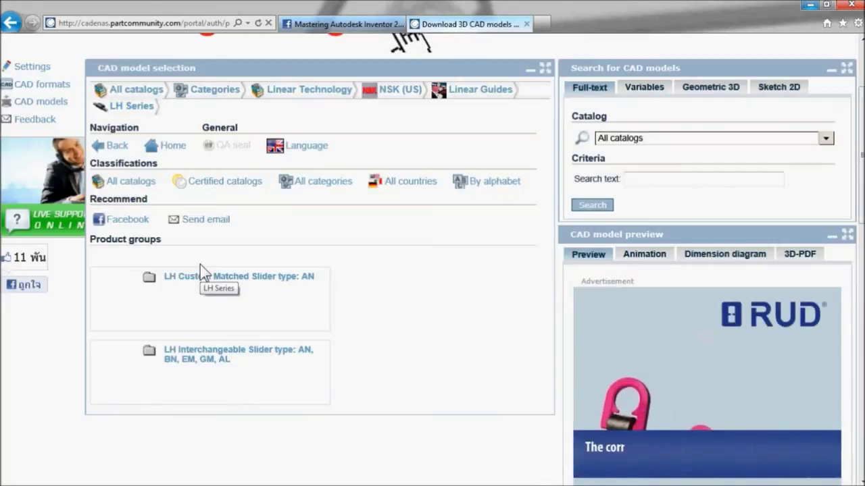
{"action": "left_click", "coordinate": [248, 279]}
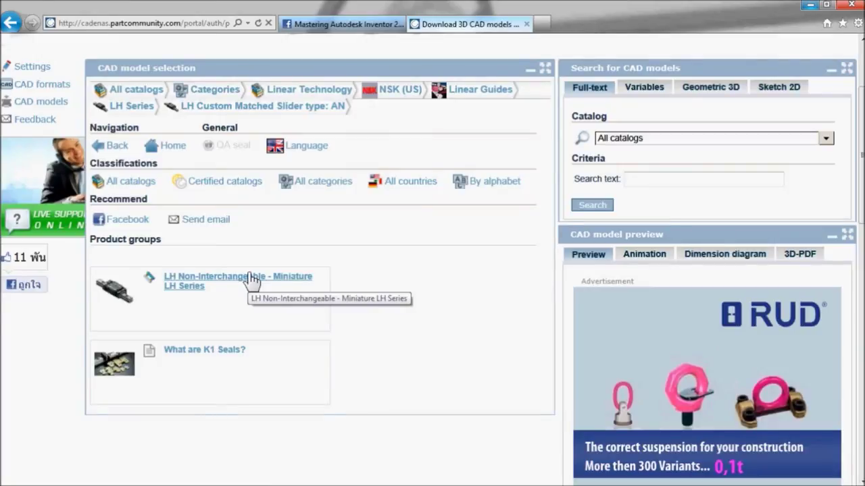
{"action": "left_click", "coordinate": [250, 279]}
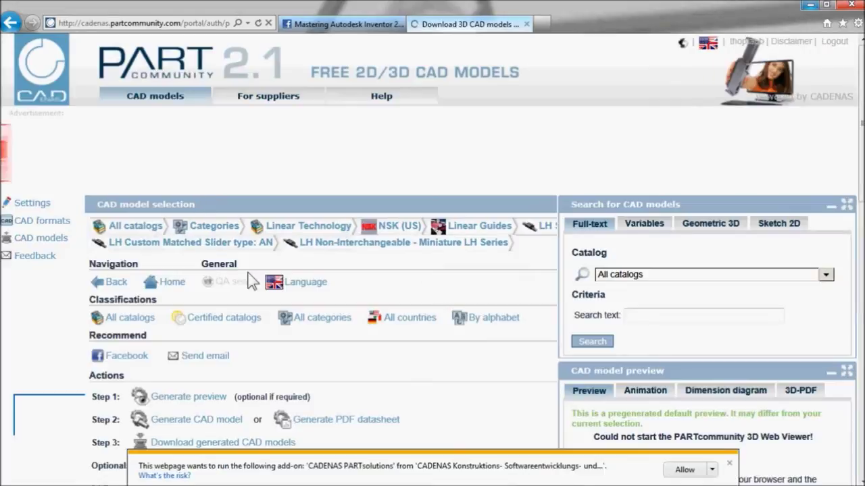
{"action": "scroll", "coordinate": [250, 281], "scroll_direction": "down", "scroll_amount": 4}
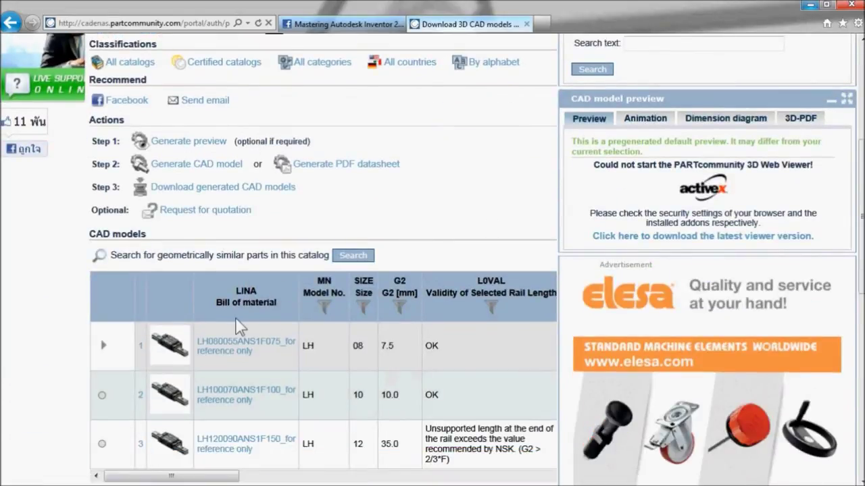
{"action": "scroll", "coordinate": [234, 316], "scroll_direction": "up", "scroll_amount": 1}
{"action": "scroll", "coordinate": [237, 318], "scroll_direction": "down", "scroll_amount": 1}
{"action": "scroll", "coordinate": [234, 316], "scroll_direction": "down", "scroll_amount": 2}
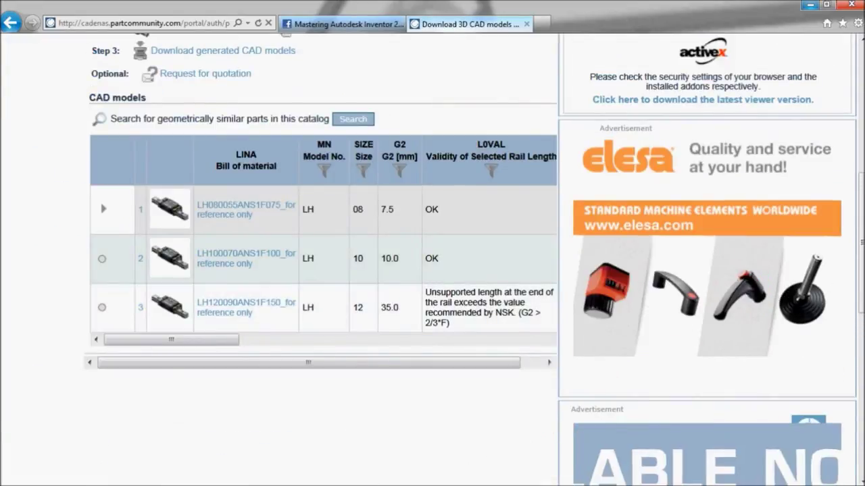
{"action": "left_click", "coordinate": [557, 475]}
{"action": "scroll", "coordinate": [442, 413], "scroll_direction": "down", "scroll_amount": 2}
{"action": "scroll", "coordinate": [444, 417], "scroll_direction": "down", "scroll_amount": 5}
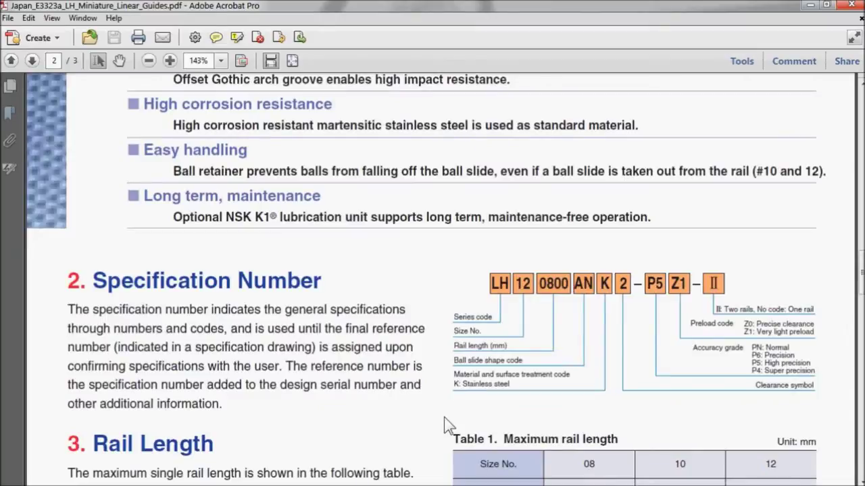
{"action": "scroll", "coordinate": [443, 417], "scroll_direction": "down", "scroll_amount": 5}
{"action": "scroll", "coordinate": [444, 419], "scroll_direction": "down", "scroll_amount": 10}
{"action": "scroll", "coordinate": [444, 423], "scroll_direction": "down", "scroll_amount": 2}
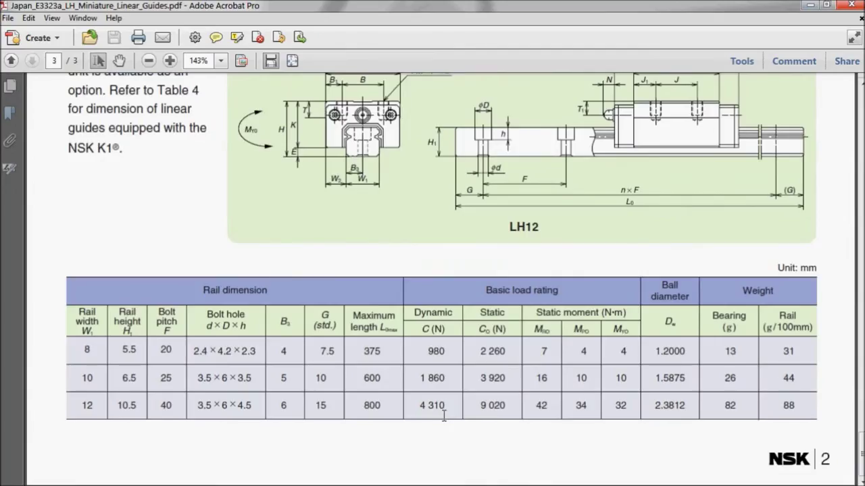
{"action": "scroll", "coordinate": [186, 383], "scroll_direction": "up", "scroll_amount": 12}
{"action": "scroll", "coordinate": [185, 384], "scroll_direction": "up", "scroll_amount": 3}
{"action": "scroll", "coordinate": [187, 394], "scroll_direction": "up", "scroll_amount": 5}
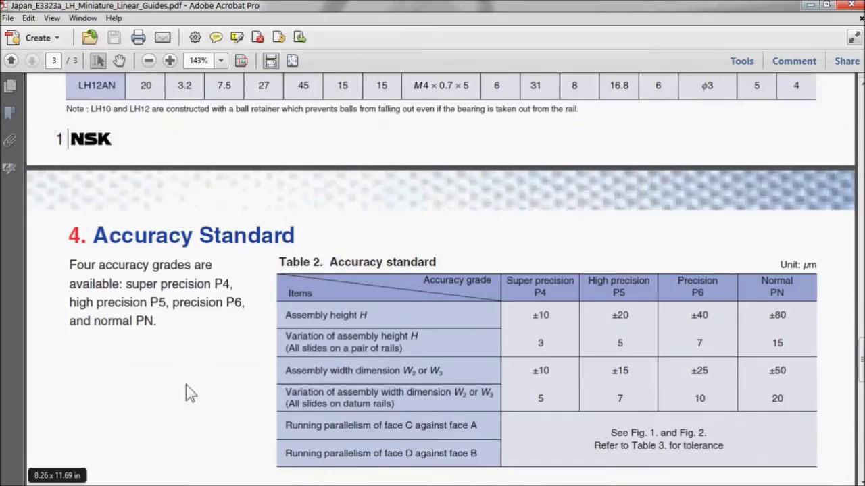
{"action": "scroll", "coordinate": [183, 395], "scroll_direction": "up", "scroll_amount": 4}
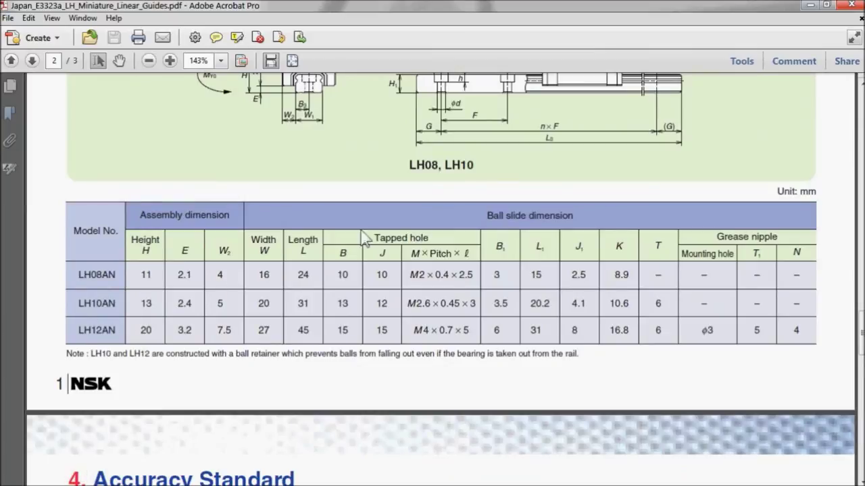
{"action": "left_click", "coordinate": [810, 5]}
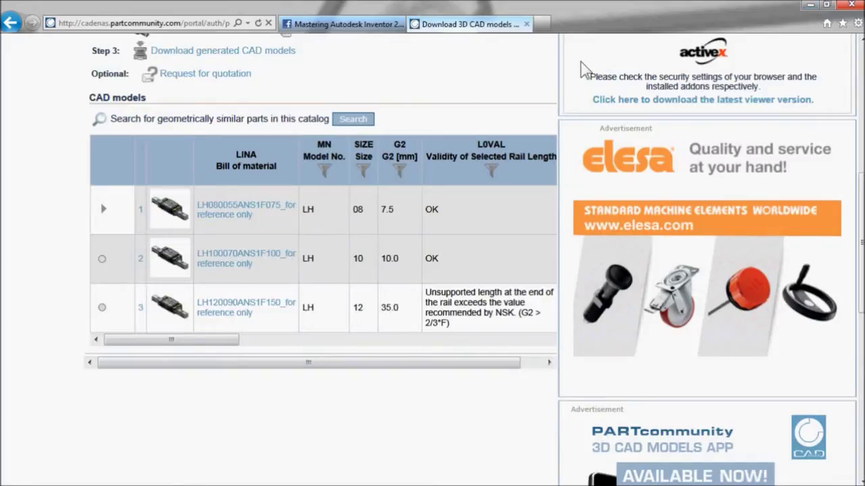
Pick the size 12 LH model and change its rail length from 90 to 400 mm
{"action": "left_click", "coordinate": [255, 310]}
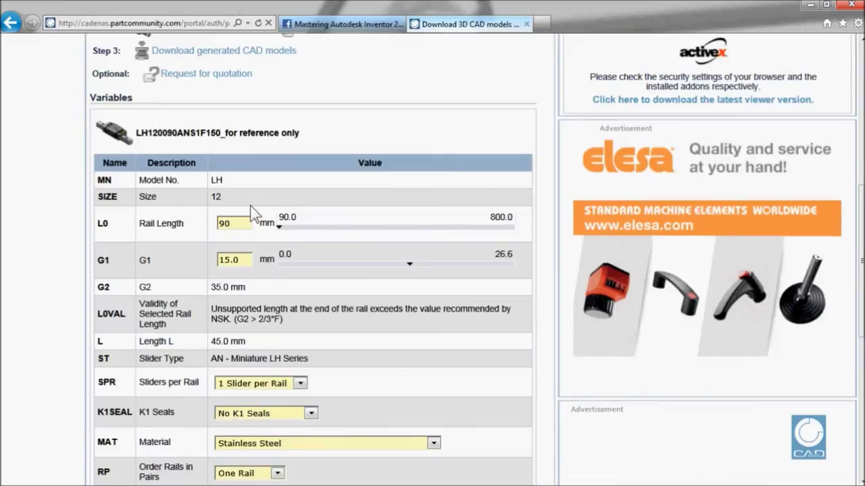
{"action": "double_click", "coordinate": [225, 223]}
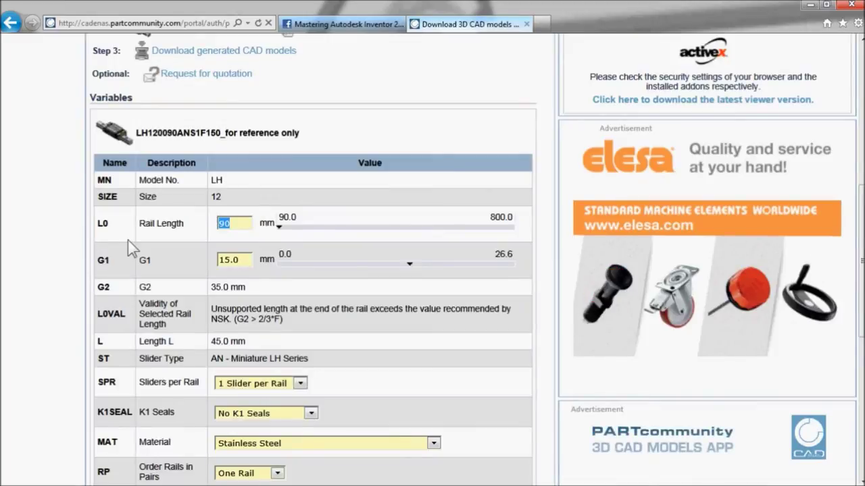
{"action": "type", "text": "400"}
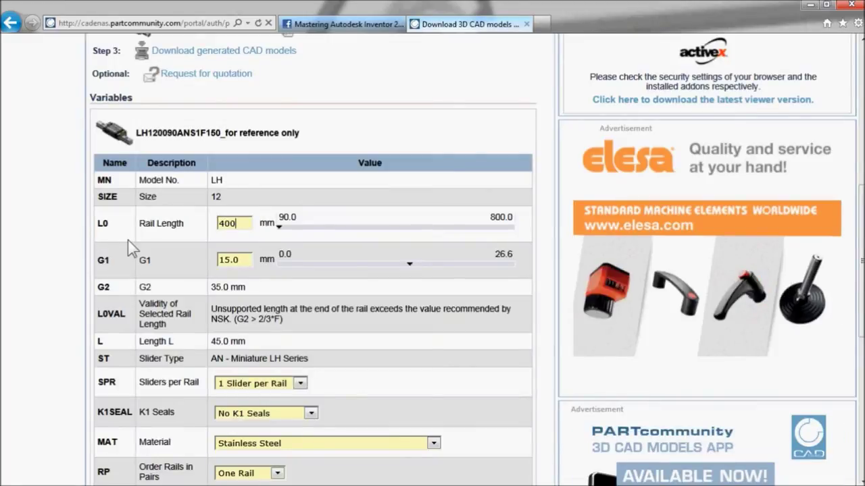
{"action": "key", "text": "Return"}
{"action": "scroll", "coordinate": [171, 351], "scroll_direction": "down", "scroll_amount": 2}
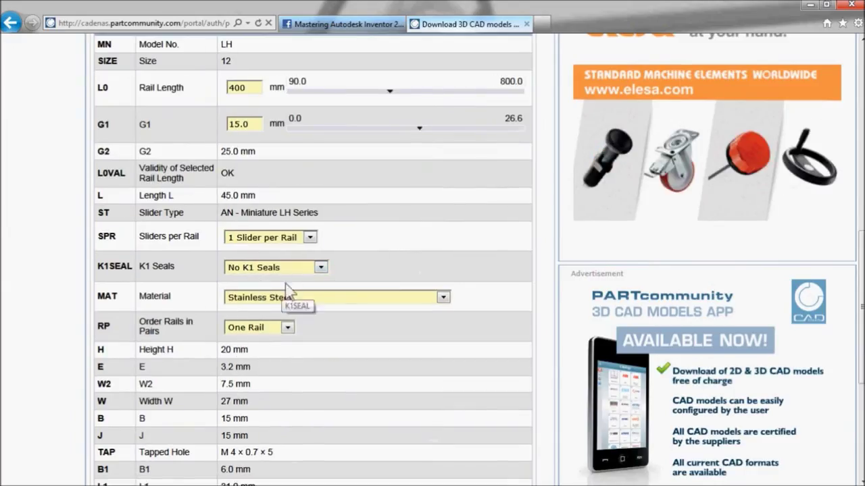
{"action": "scroll", "coordinate": [283, 344], "scroll_direction": "up", "scroll_amount": 2}
{"action": "scroll", "coordinate": [337, 303], "scroll_direction": "up", "scroll_amount": 2}
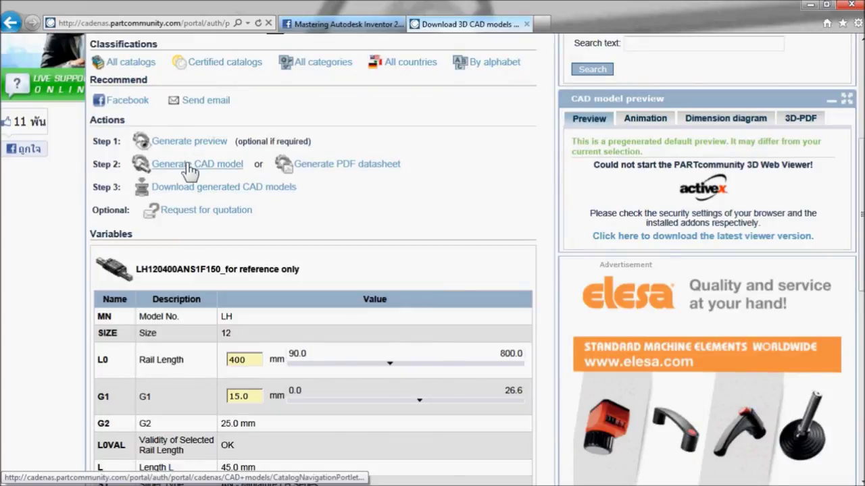
Generate the LH120400ANS1F150 CAD model and save its zip download to the Desktop
{"action": "left_click", "coordinate": [211, 168]}
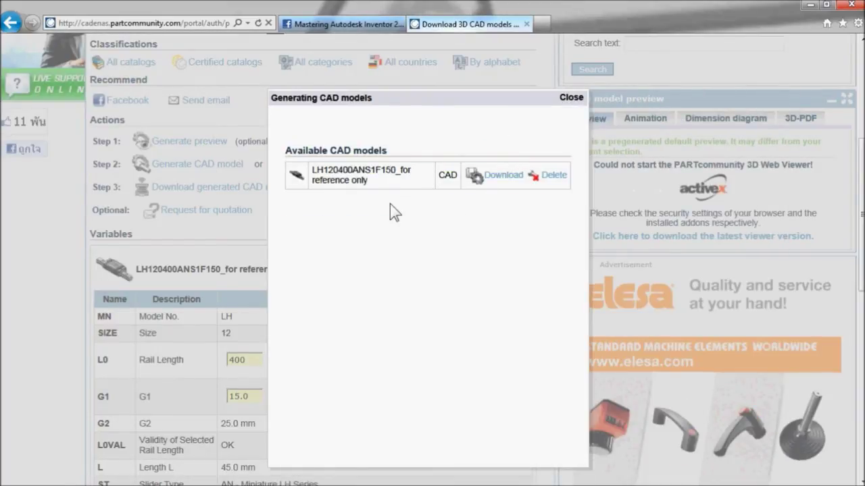
{"action": "left_click", "coordinate": [503, 184]}
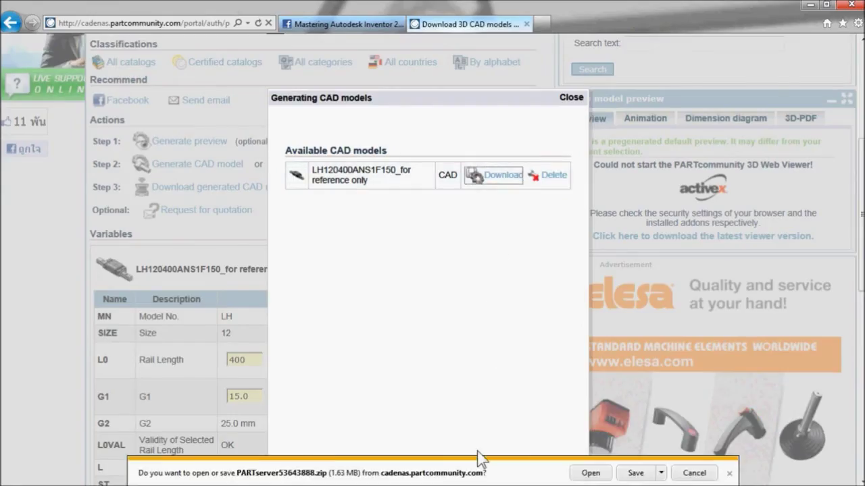
{"action": "left_click", "coordinate": [661, 473]}
{"action": "left_click", "coordinate": [696, 456]}
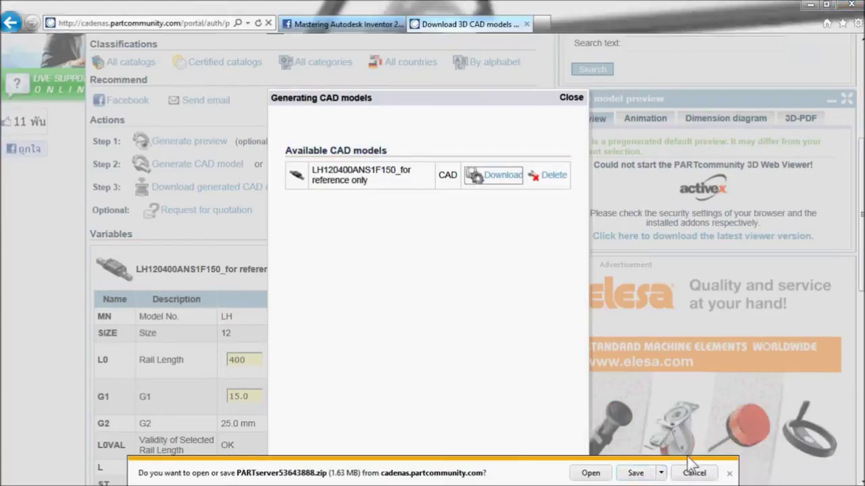
{"action": "left_click", "coordinate": [66, 85]}
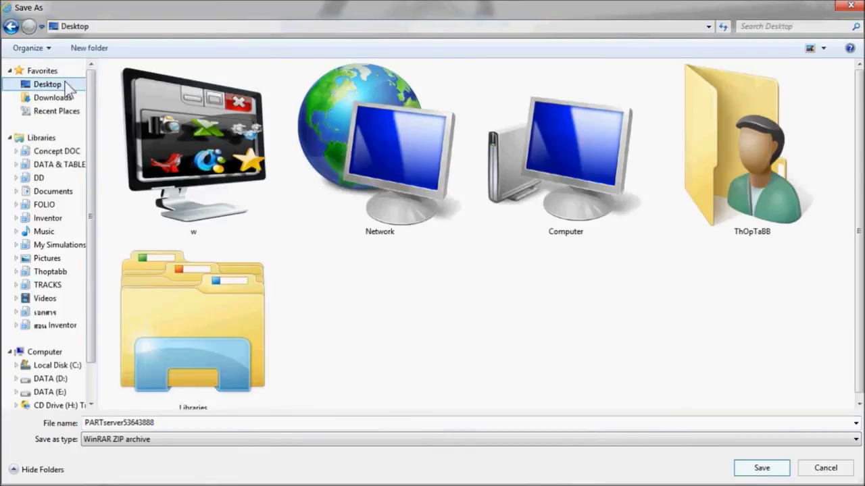
Save PARTserver53643888.zip and dismiss the download-complete notification
{"action": "left_click", "coordinate": [750, 468]}
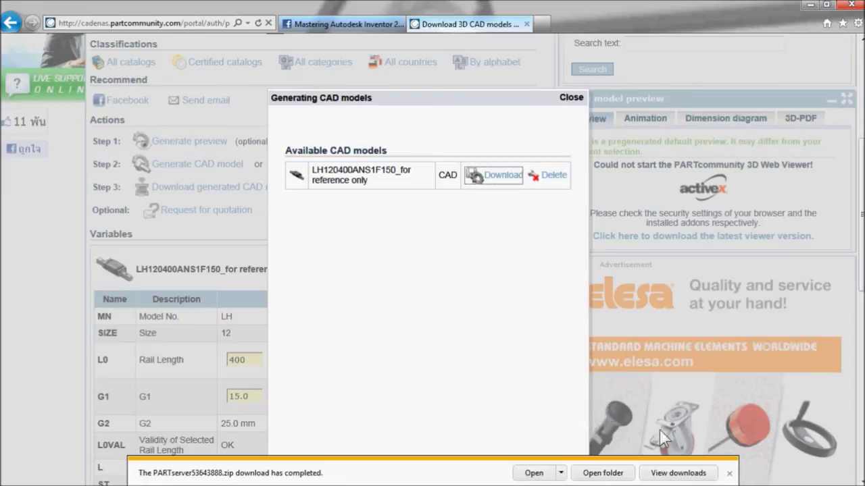
{"action": "left_click", "coordinate": [728, 474]}
Close the CAD models dialog and extract PARTserver53643888.zip onto the desktop
{"action": "left_click", "coordinate": [571, 99]}
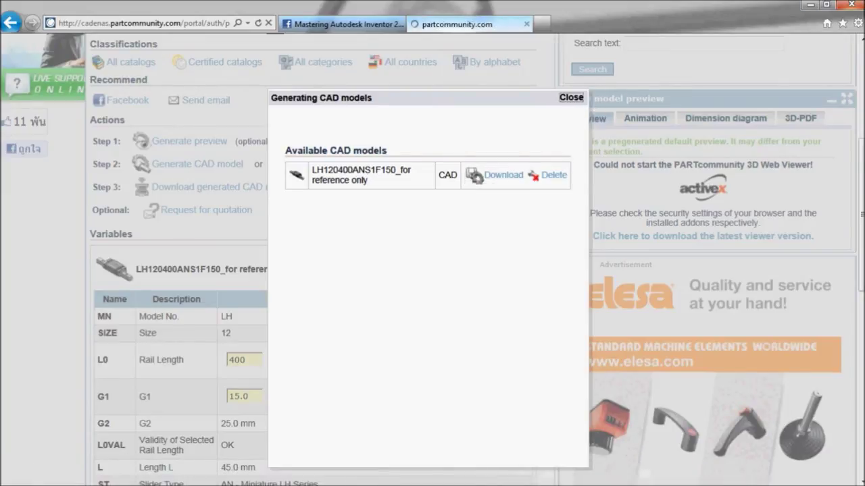
{"action": "left_click", "coordinate": [815, 5]}
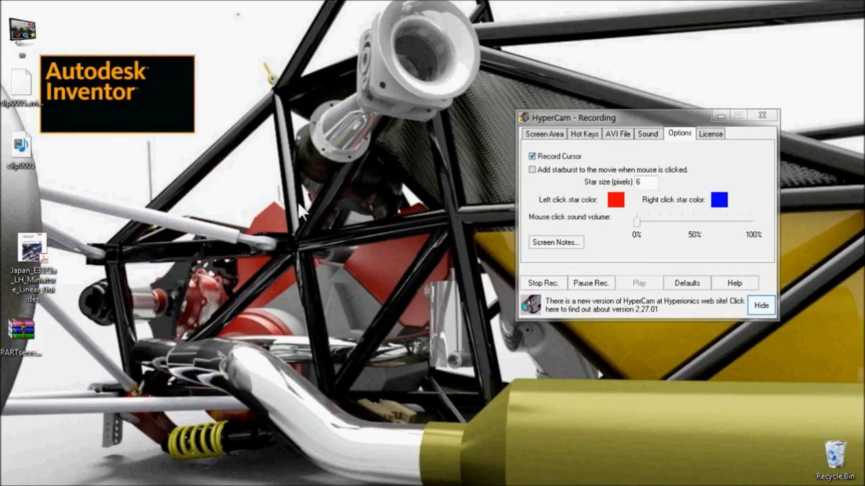
{"action": "left_click", "coordinate": [21, 348]}
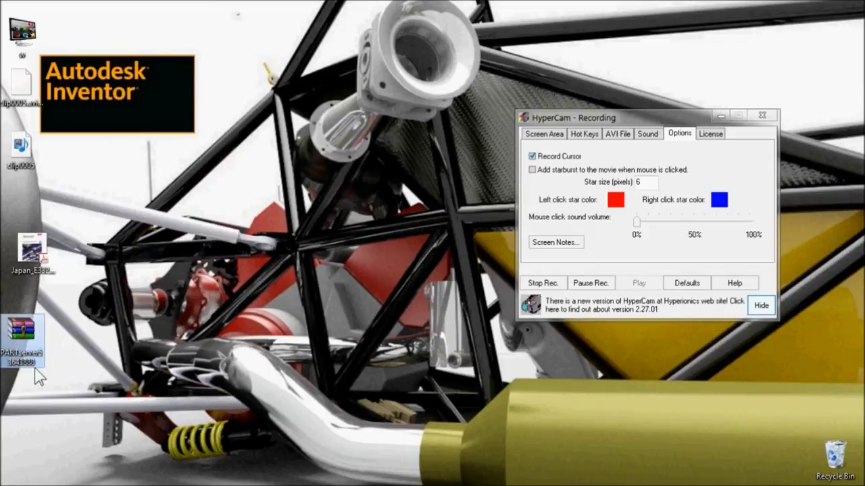
{"action": "right_click", "coordinate": [17, 352]}
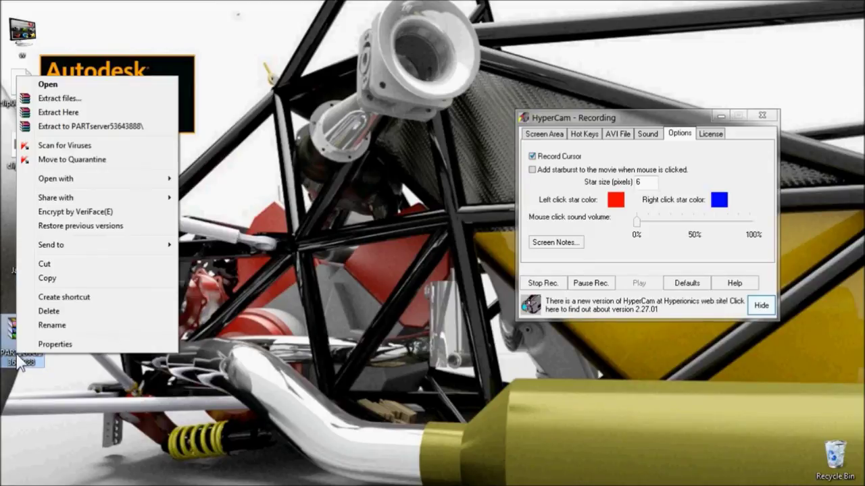
{"action": "left_click", "coordinate": [76, 114]}
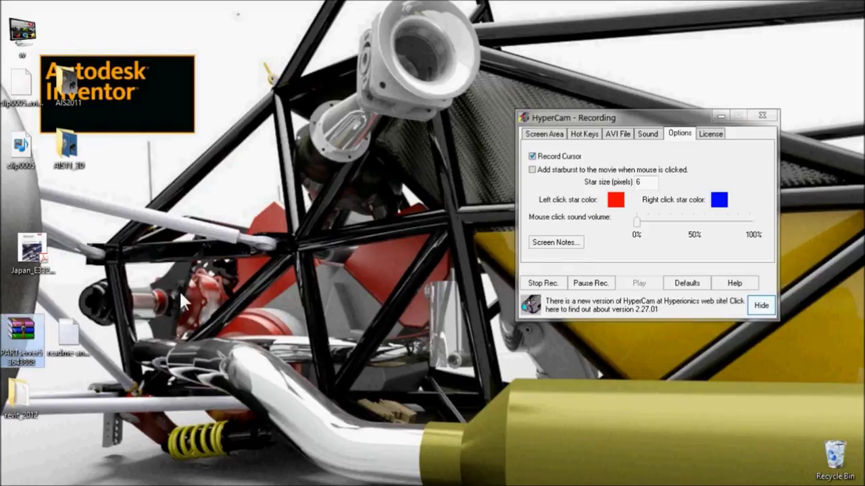
Check the eight Inventor files in the AIS2011 folder, then close it
{"action": "left_click", "coordinate": [78, 105]}
{"action": "double_click", "coordinate": [80, 112]}
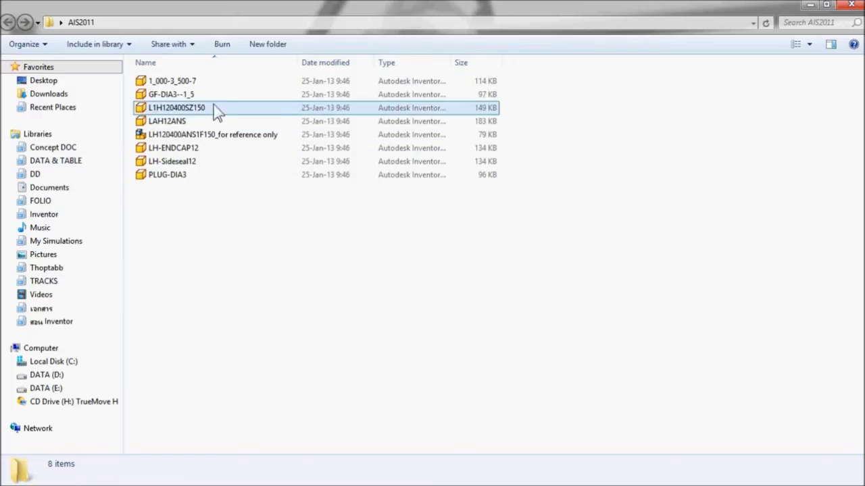
{"action": "left_click", "coordinate": [851, 4]}
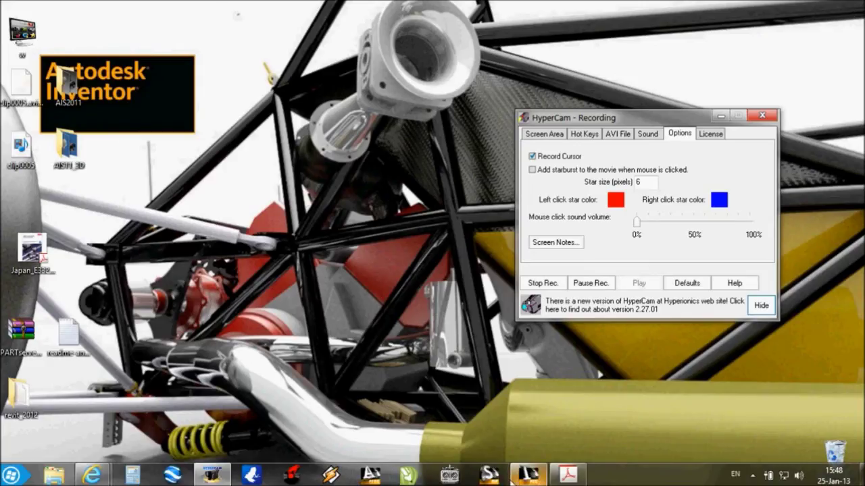
Bring Inventor to the front and bring up its file Open dialog
{"action": "left_click", "coordinate": [529, 475]}
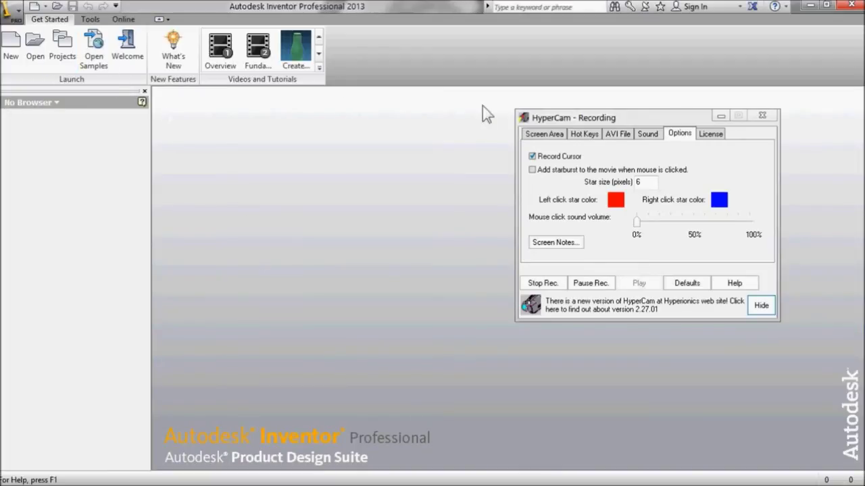
{"action": "left_click", "coordinate": [720, 116]}
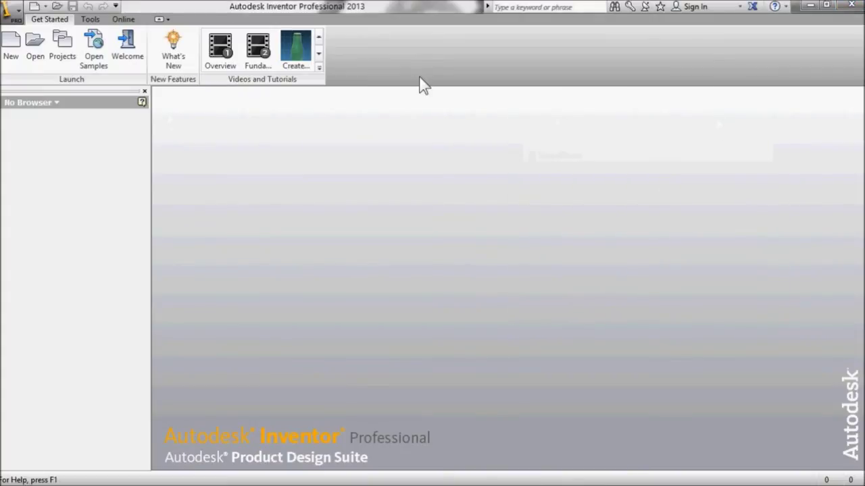
{"action": "left_click", "coordinate": [9, 20]}
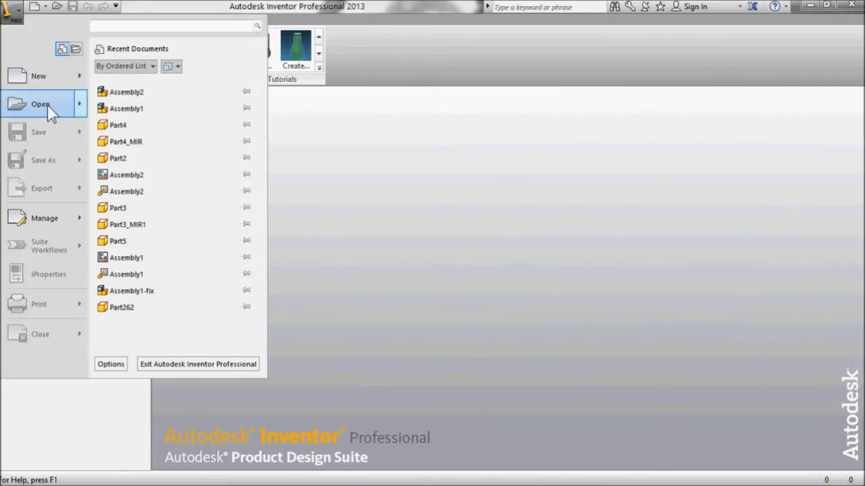
{"action": "key", "text": "Escape"}
Open the LH120400ANS1F150_for reference only assembly from Desktop\AIS2011, accepting the outside-project warning
{"action": "left_click", "coordinate": [196, 33]}
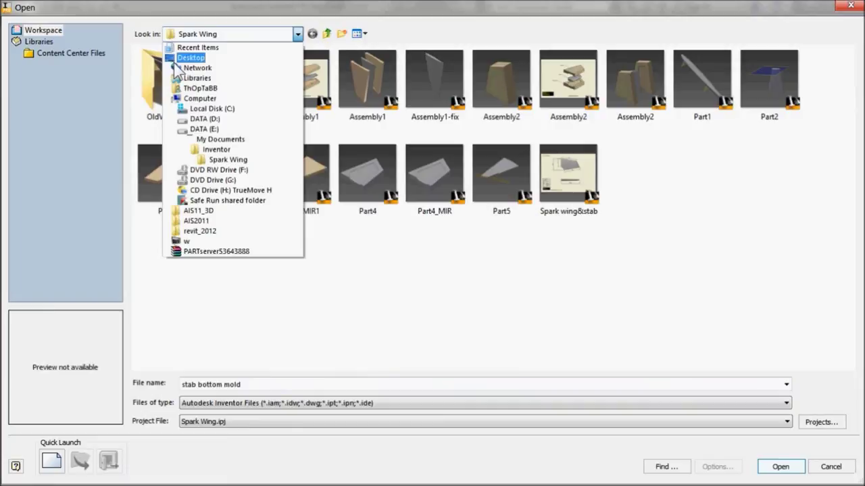
{"action": "left_click", "coordinate": [196, 56]}
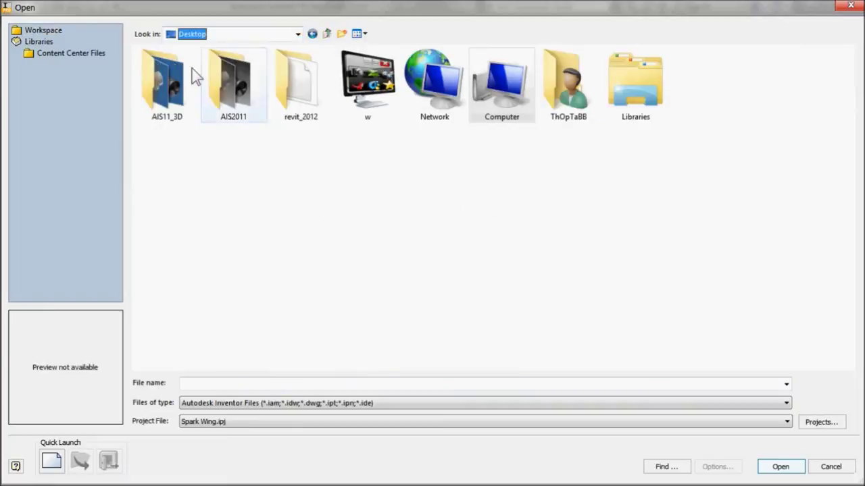
{"action": "double_click", "coordinate": [229, 101]}
{"action": "left_click", "coordinate": [228, 102]}
{"action": "left_click", "coordinate": [228, 114]}
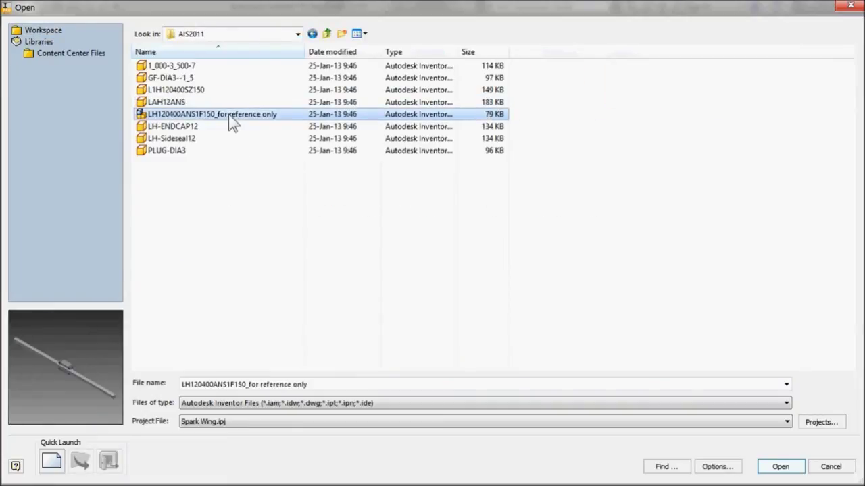
{"action": "left_click", "coordinate": [781, 466]}
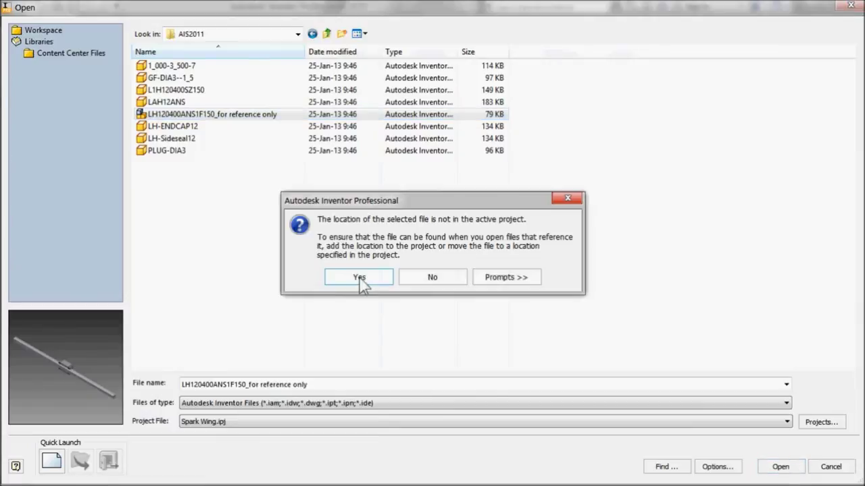
{"action": "left_click", "coordinate": [359, 277]}
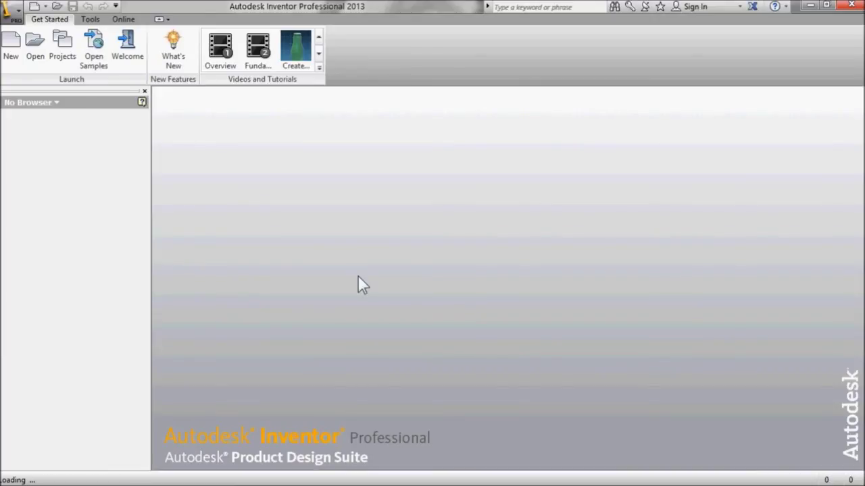
Accept the colour style conversion, then orbit and zoom to inspect the 400 mm rail and carriage
{"action": "left_click", "coordinate": [360, 288]}
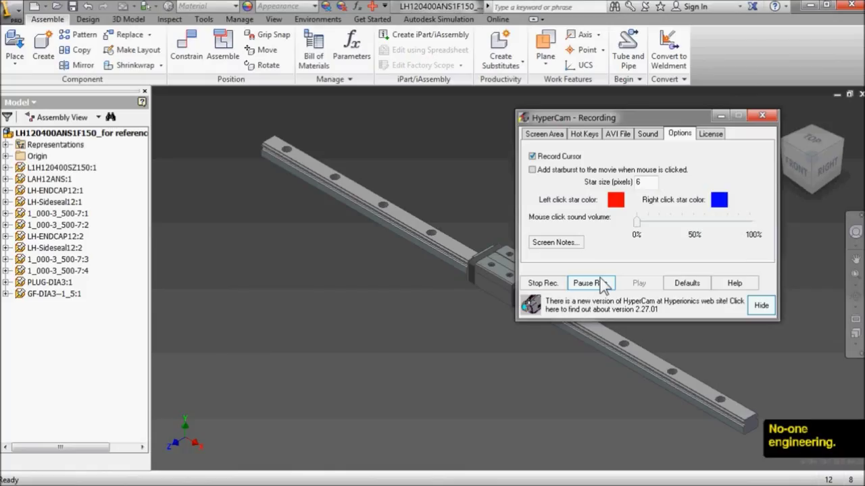
{"action": "mouse_move", "coordinate": [580, 292]}
{"action": "middle_mouse_down", "text": "shift"}
{"action": "mouse_move", "coordinate": [593, 318]}
{"action": "mouse_move", "coordinate": [459, 349]}
{"action": "middle_mouse_up", "text": "shift"}
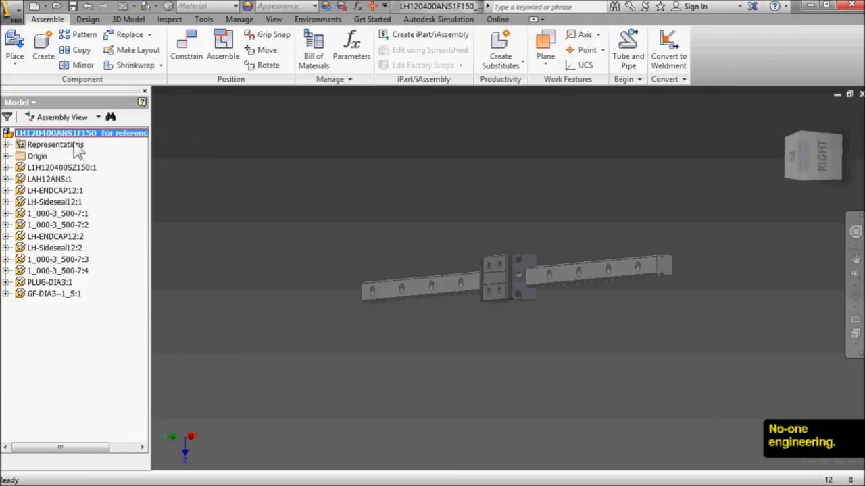
{"action": "scroll", "coordinate": [512, 254], "scroll_direction": "down", "scroll_amount": 3}
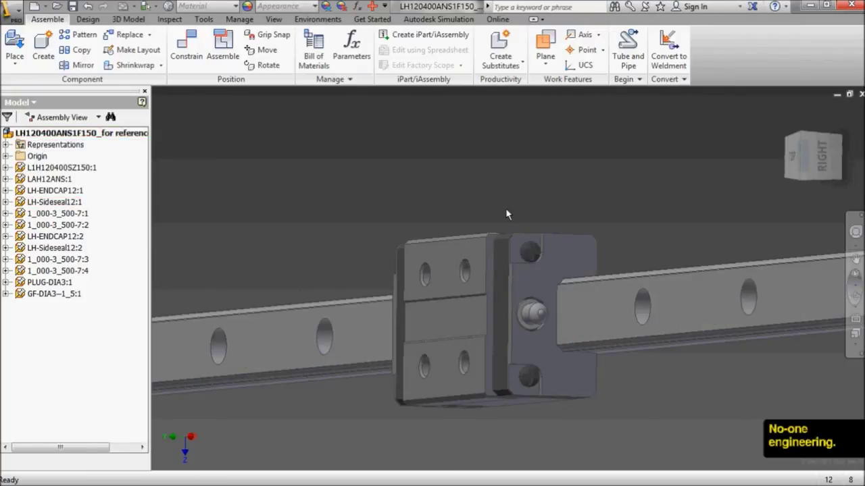
{"action": "mouse_move", "coordinate": [505, 212]}
{"action": "middle_mouse_down", "text": "shift"}
{"action": "mouse_move", "coordinate": [593, 306]}
{"action": "mouse_move", "coordinate": [631, 315]}
{"action": "mouse_move", "coordinate": [457, 277]}
{"action": "middle_mouse_up", "text": "shift"}
{"action": "scroll", "coordinate": [454, 280], "scroll_direction": "up", "scroll_amount": 5}
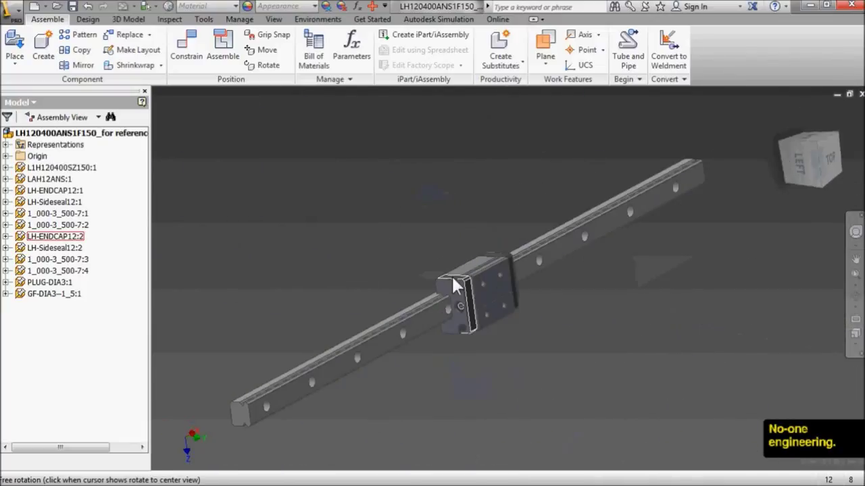
{"action": "scroll", "coordinate": [453, 277], "scroll_direction": "down", "scroll_amount": 5}
{"action": "key", "text": "Escape"}
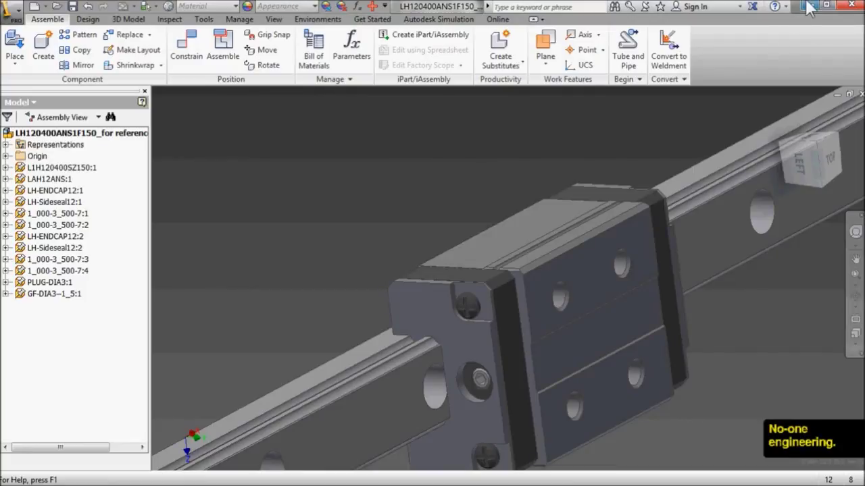
Minimize Inventor and stop the screen recording
{"action": "left_click", "coordinate": [809, 5]}
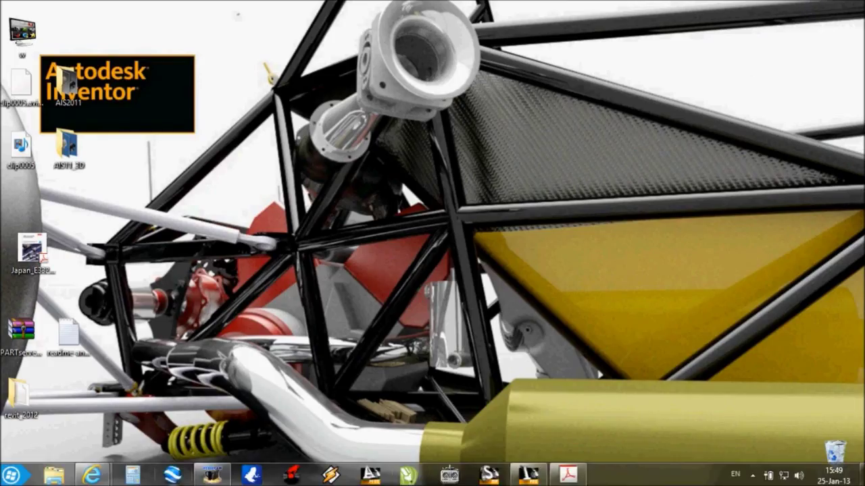
{"action": "left_click", "coordinate": [211, 475]}
{"action": "left_click", "coordinate": [551, 289]}
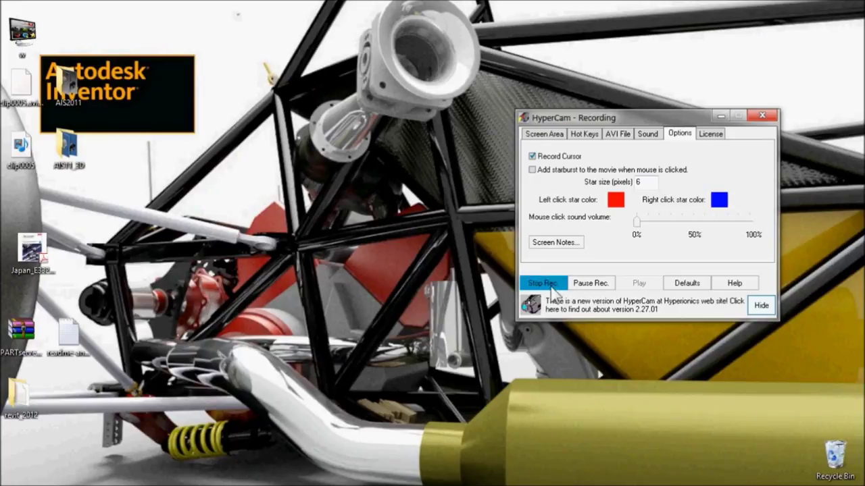